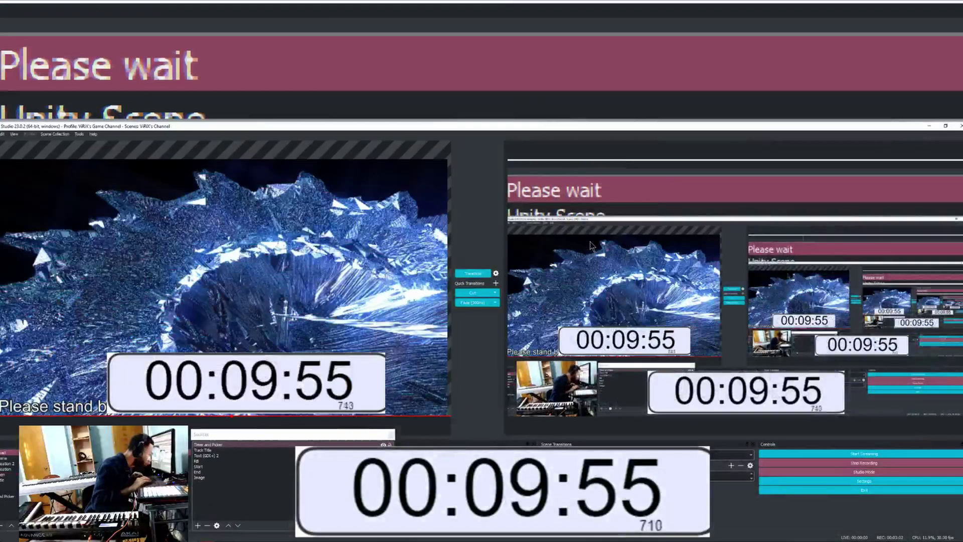
Switch to the untitled Cubase Pro project and close the Omnisphere plug-in window
{"action": "key", "text": "alt+Tab"}
{"action": "key", "text": "alt+Tab"}
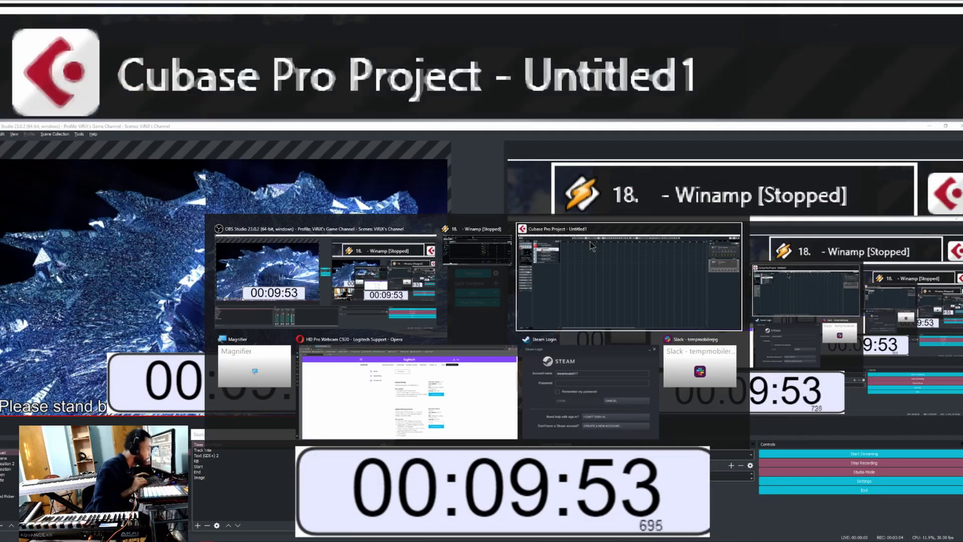
{"action": "left_click", "coordinate": [592, 246]}
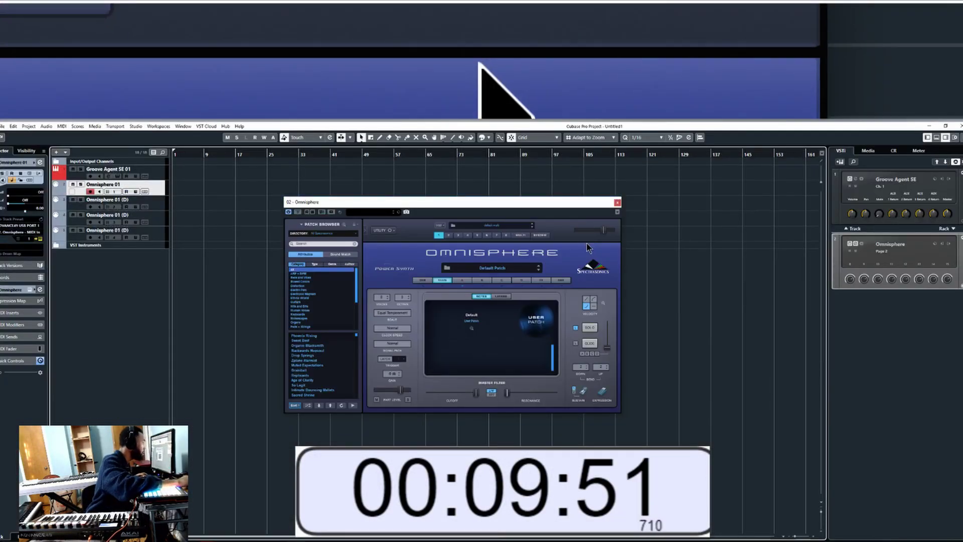
{"action": "left_click", "coordinate": [618, 203]}
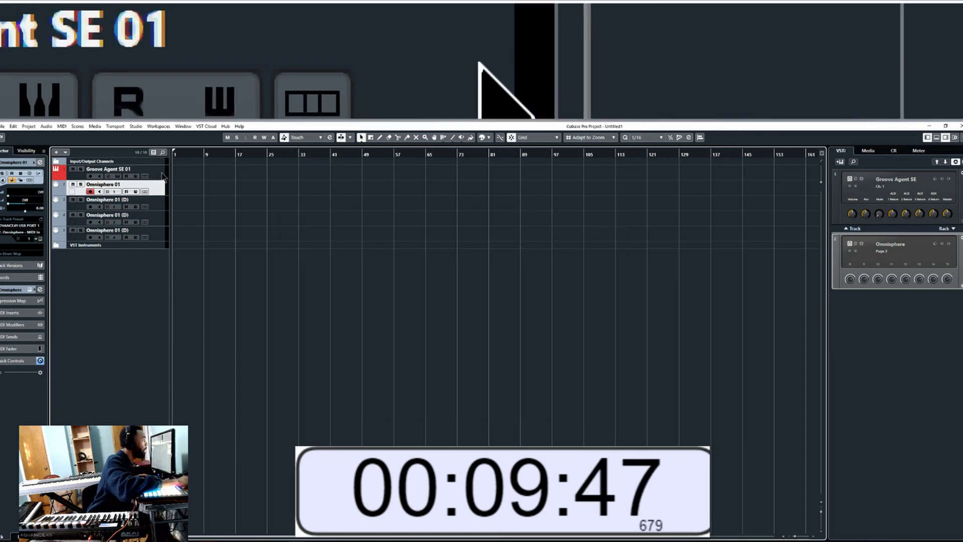
Open Groove Agent SE from its track, shuffle the preset results and load the Permanently Off kit
{"action": "left_click", "coordinate": [162, 176]}
{"action": "left_click", "coordinate": [118, 176]}
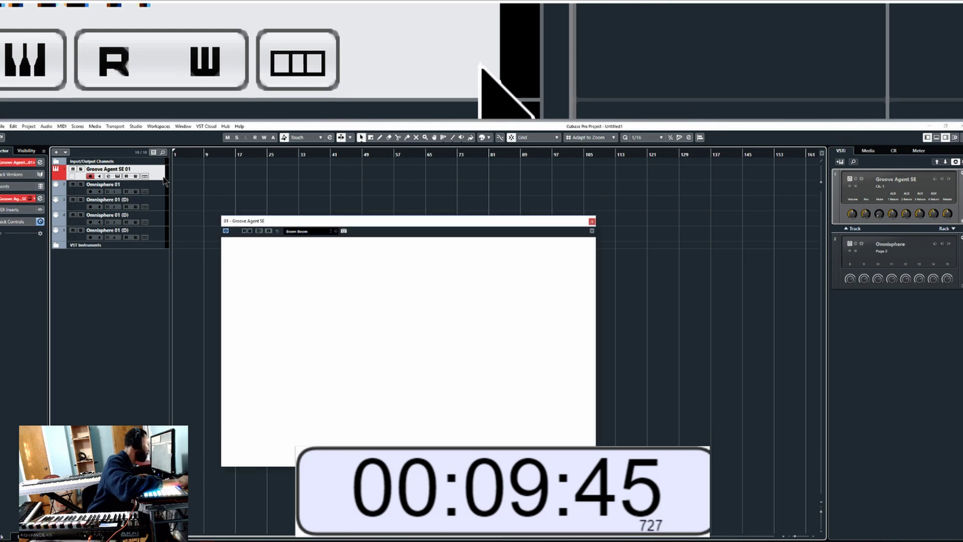
{"action": "left_click", "coordinate": [321, 231]}
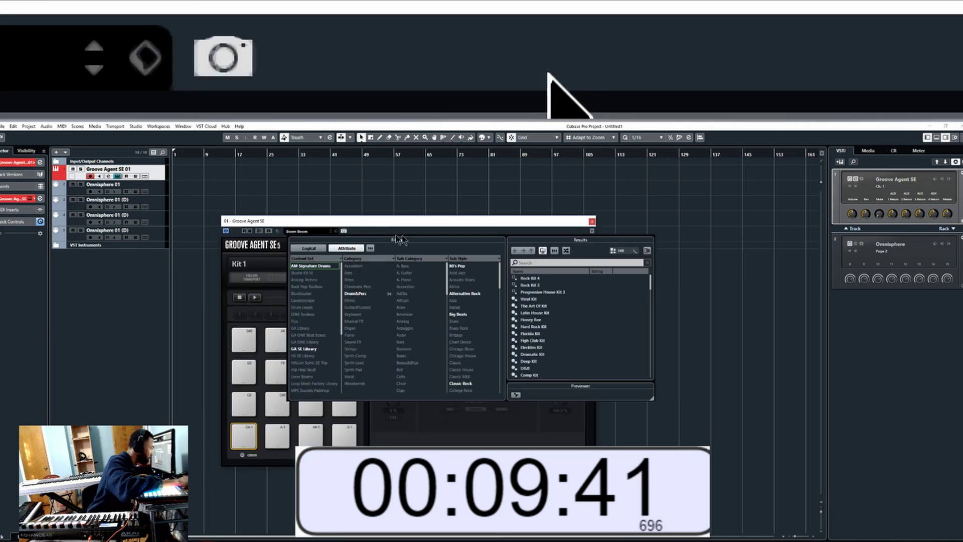
{"action": "left_click", "coordinate": [566, 250]}
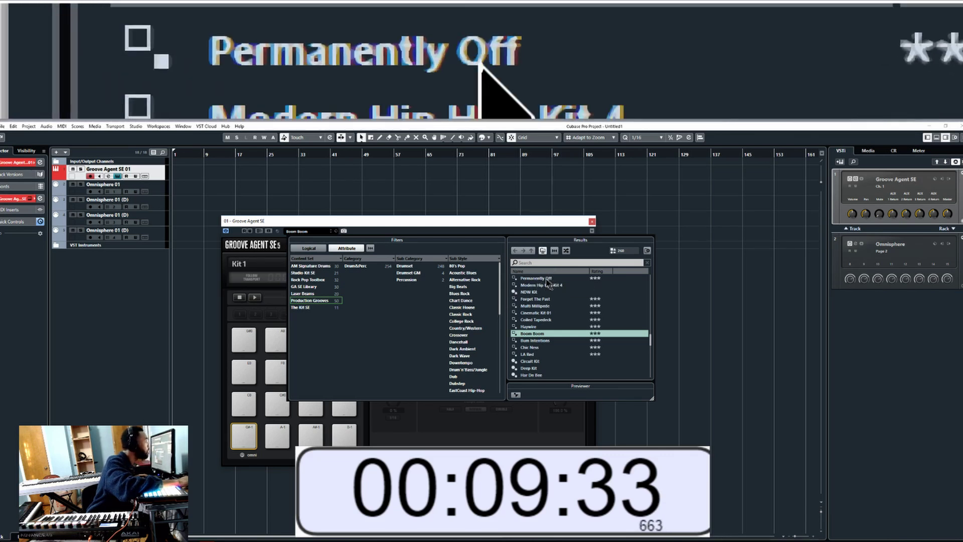
{"action": "left_click", "coordinate": [546, 282]}
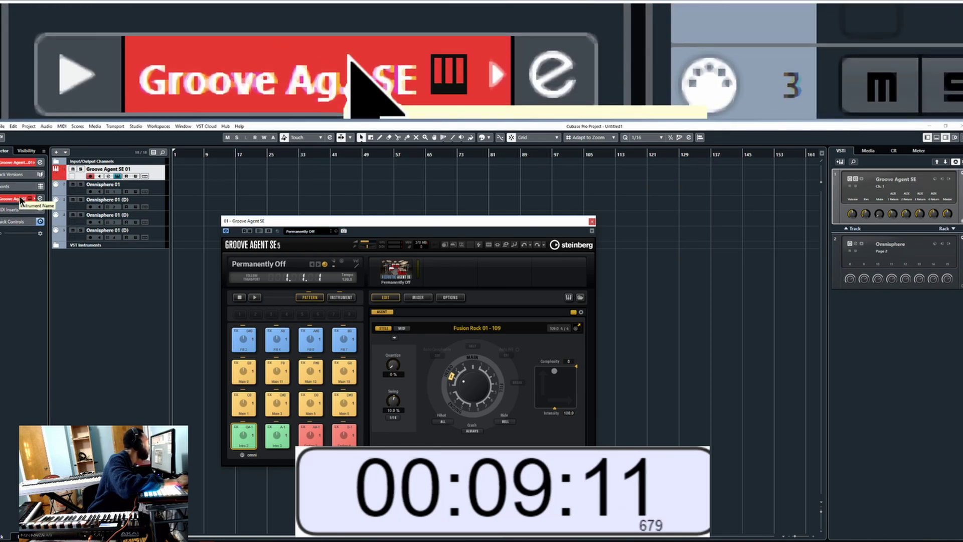
Expand the Groove Agent track's inspector settings, audition a Main pattern pad, and switch the kit's pads to Instrument mode
{"action": "left_click", "coordinate": [15, 162]}
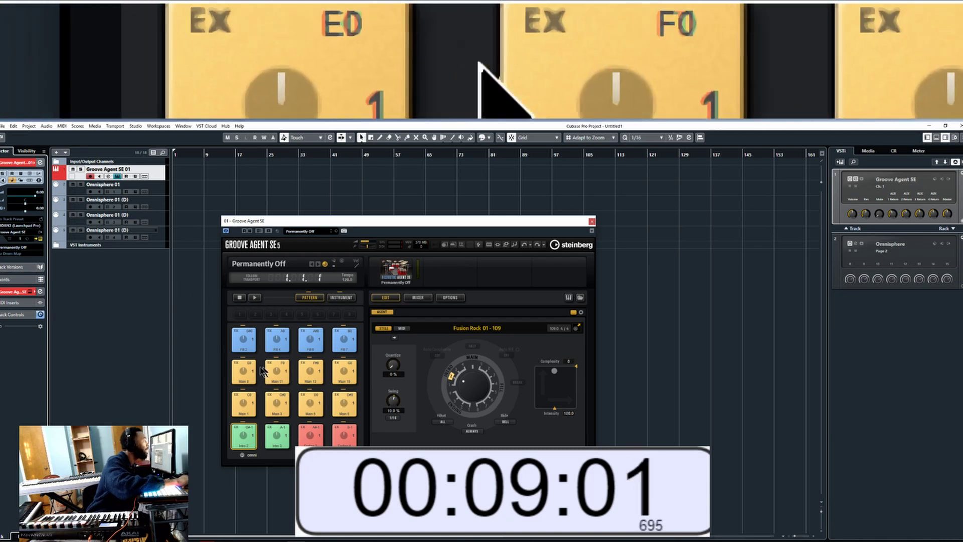
{"action": "left_click", "coordinate": [244, 370]}
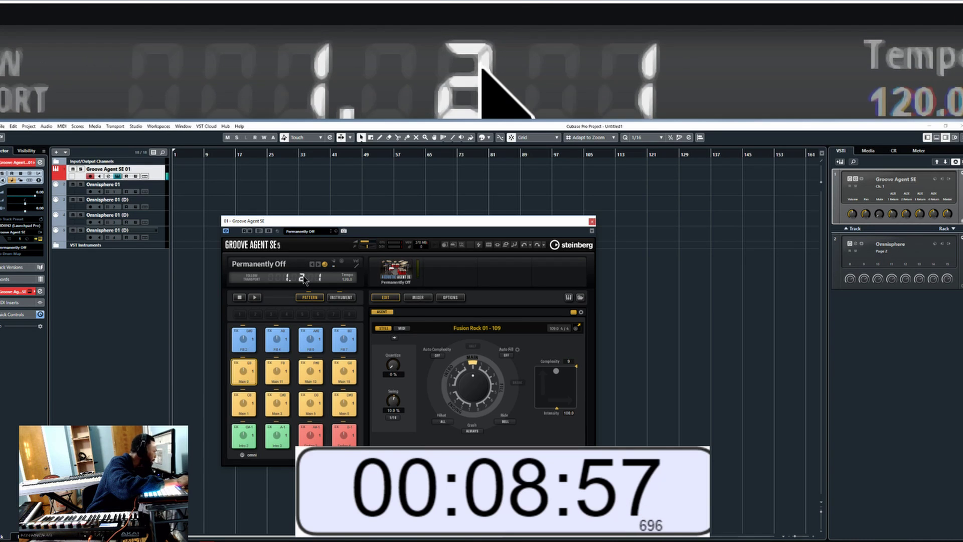
{"action": "left_click", "coordinate": [342, 297]}
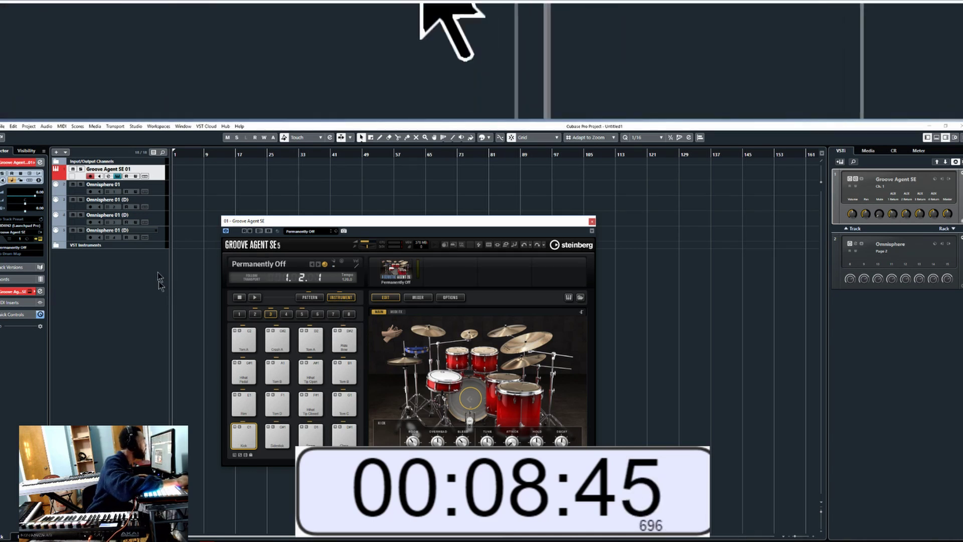
Open Omnisphere from the Omnisphere 01 track, shuffle its patch list and load Marimbula Wood Mallet Hard
{"action": "left_click", "coordinate": [162, 194]}
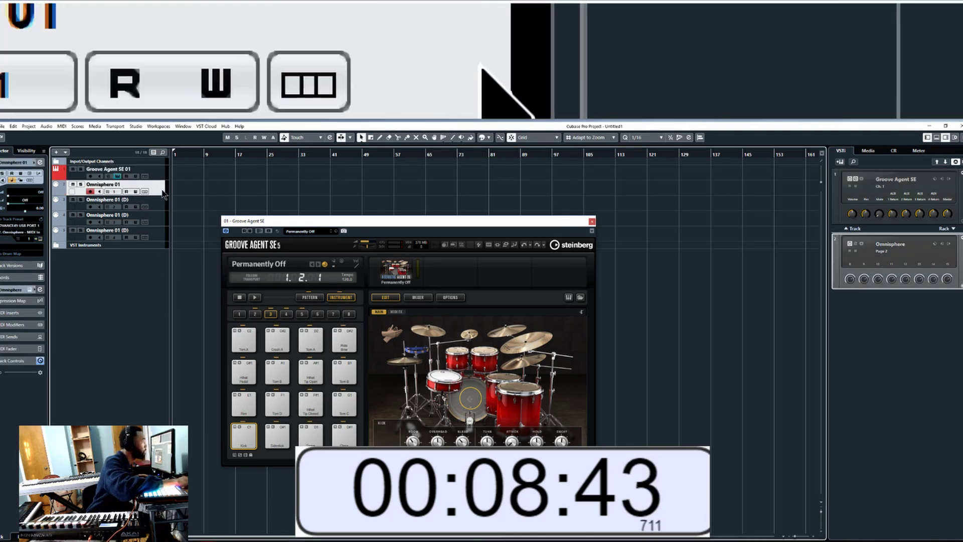
{"action": "double_click", "coordinate": [161, 175]}
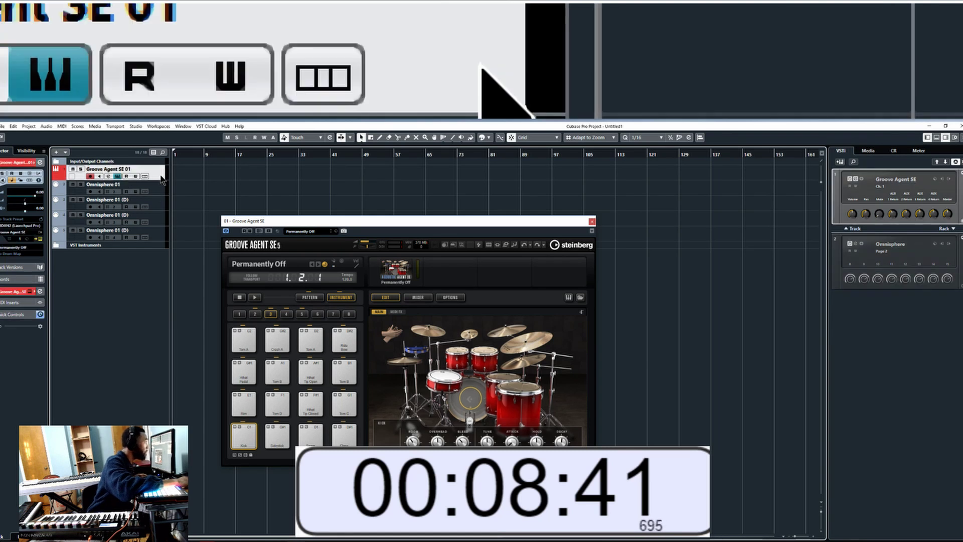
{"action": "left_click", "coordinate": [159, 194]}
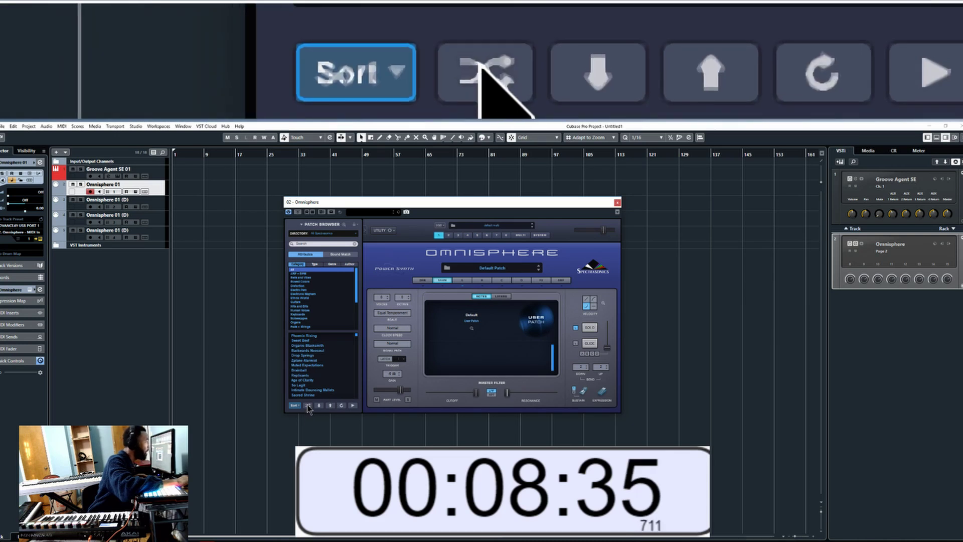
{"action": "left_click", "coordinate": [307, 405]}
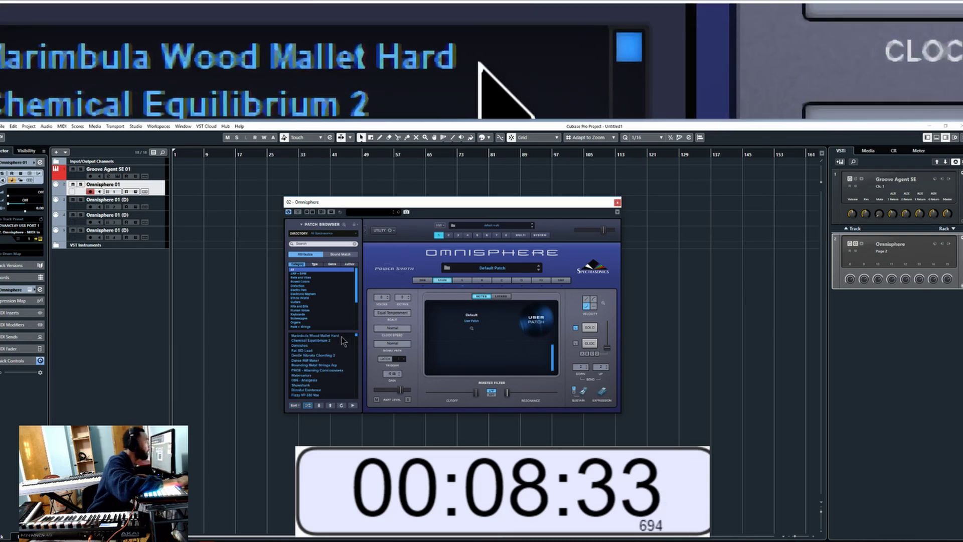
{"action": "left_click", "coordinate": [342, 336]}
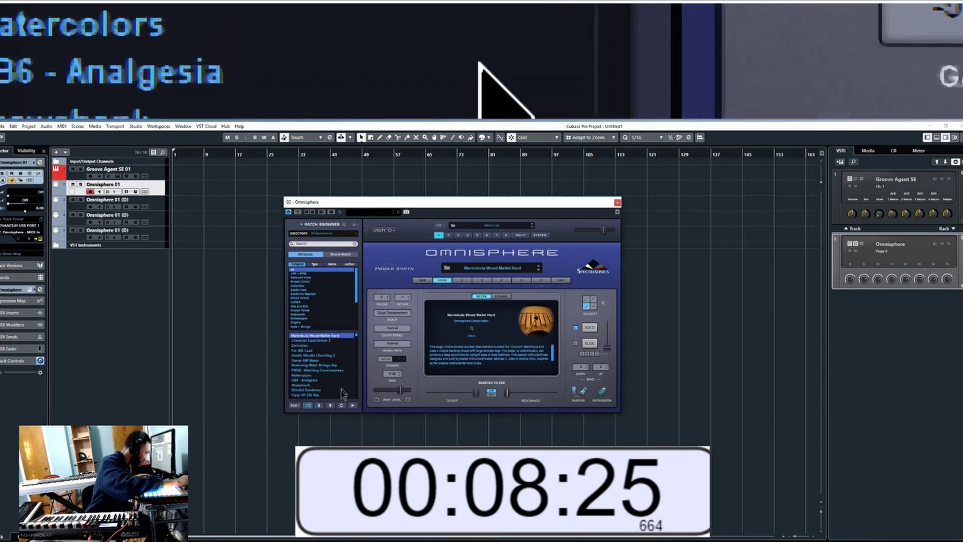
Show the floating transport, move it to a free spot below the plug-in window, and set the tempo to 127 BPM
{"action": "key", "text": "F2"}
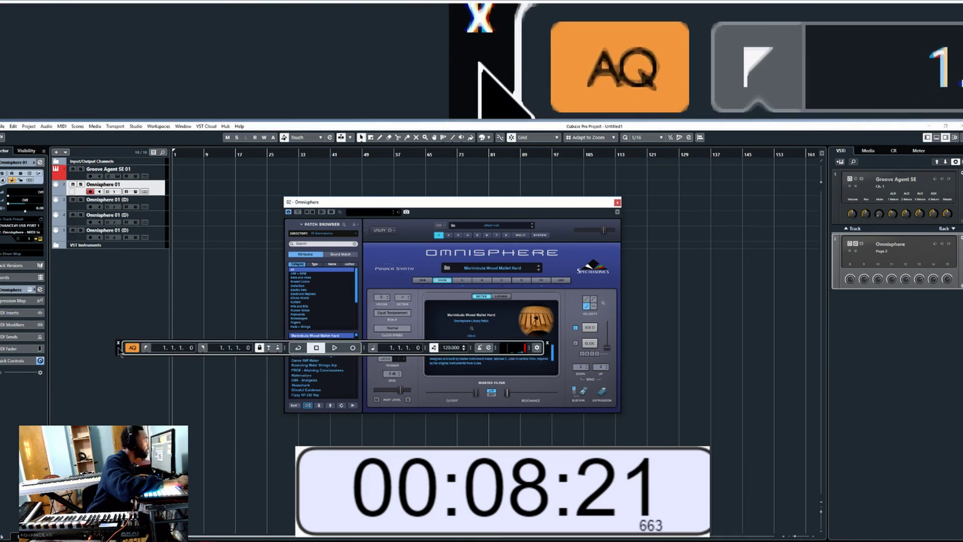
{"action": "left_click_drag", "start_coordinate": [124, 347], "coordinate": [213, 522]}
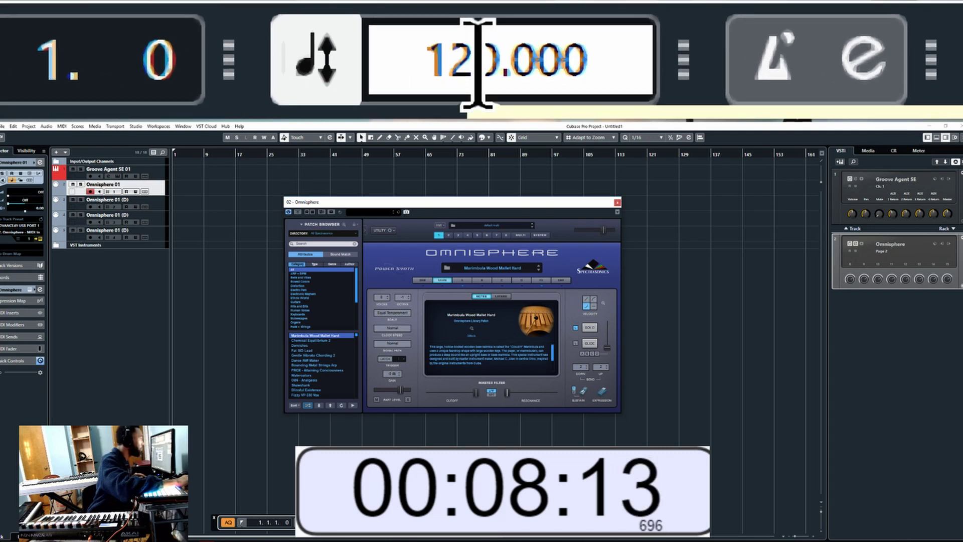
{"action": "type", "text": "127"}
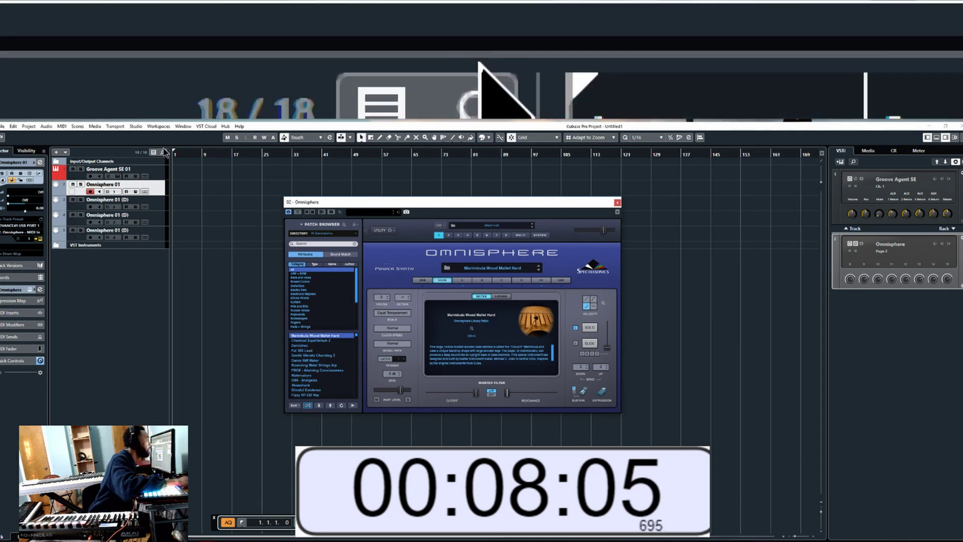
Set the locator range from bar 4 to bar 8 and turn on cycle mode
{"action": "left_click", "coordinate": [205, 152]}
{"action": "left_click_drag", "start_coordinate": [222, 151], "coordinate": [185, 151]}
{"action": "scroll", "coordinate": [199, 177], "scroll_direction": "up", "scroll_amount": 2}
{"action": "key", "text": "h"}
{"action": "key", "text": "h"}
{"action": "key", "text": "h"}
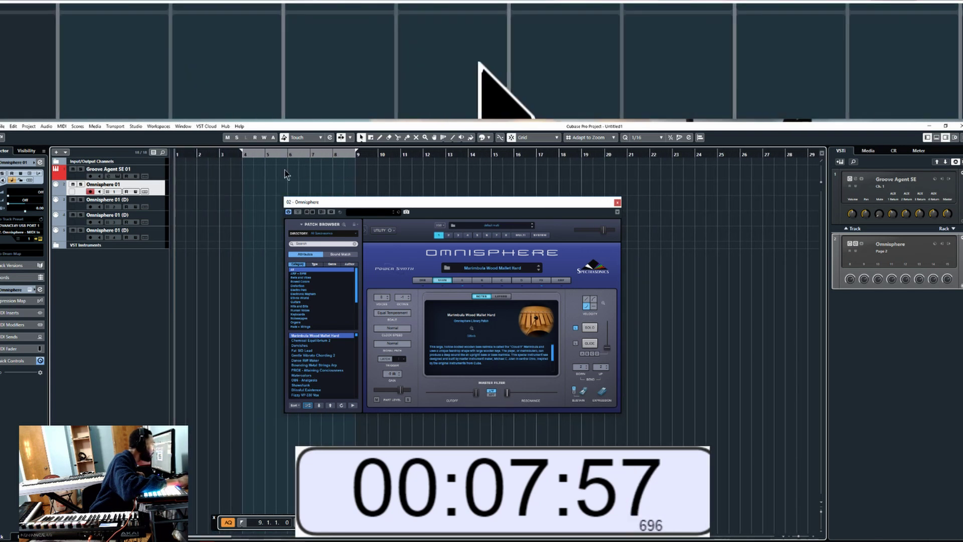
{"action": "scroll", "coordinate": [284, 171], "scroll_direction": "up", "scroll_amount": 2}
{"action": "scroll", "coordinate": [242, 179], "scroll_direction": "left", "scroll_amount": 2}
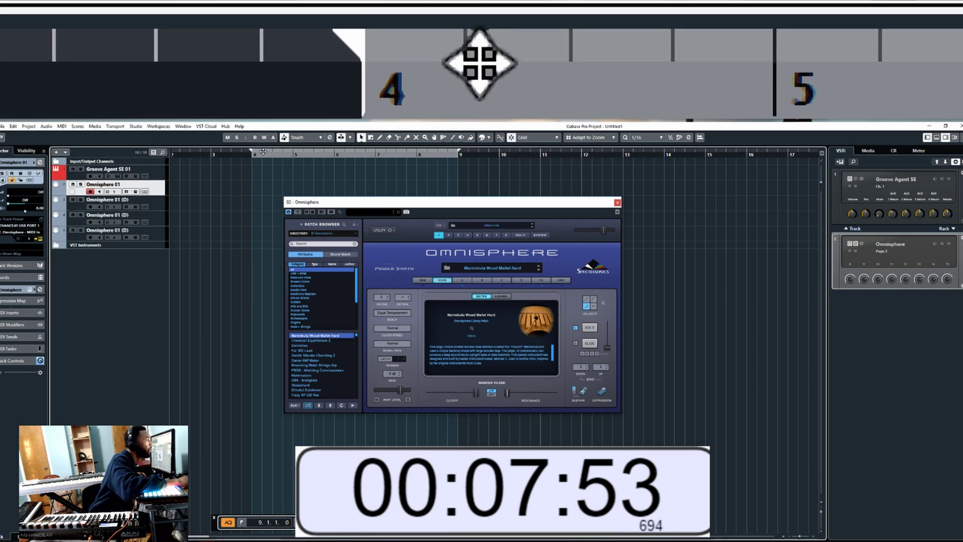
{"action": "left_click_drag", "start_coordinate": [252, 151], "coordinate": [344, 154]}
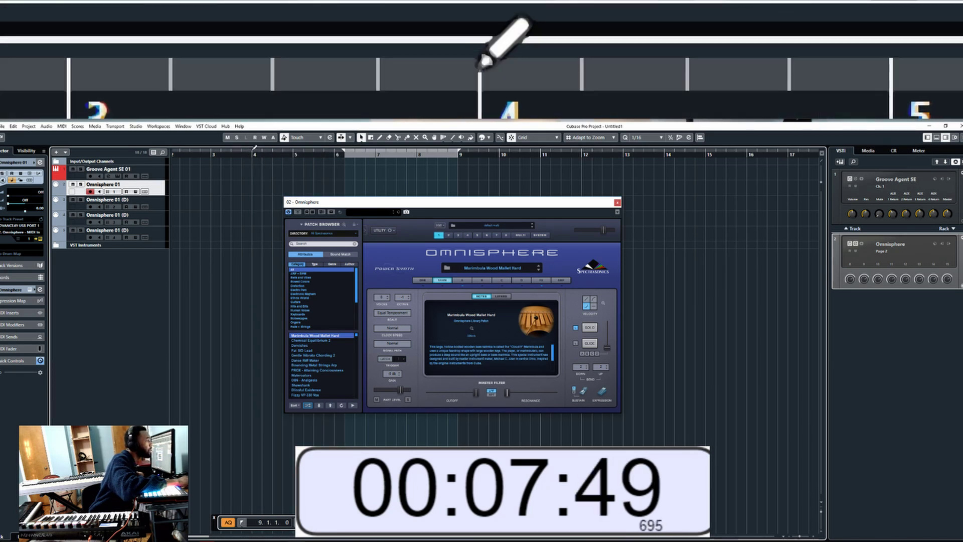
{"action": "left_click_drag", "start_coordinate": [253, 150], "coordinate": [419, 149]}
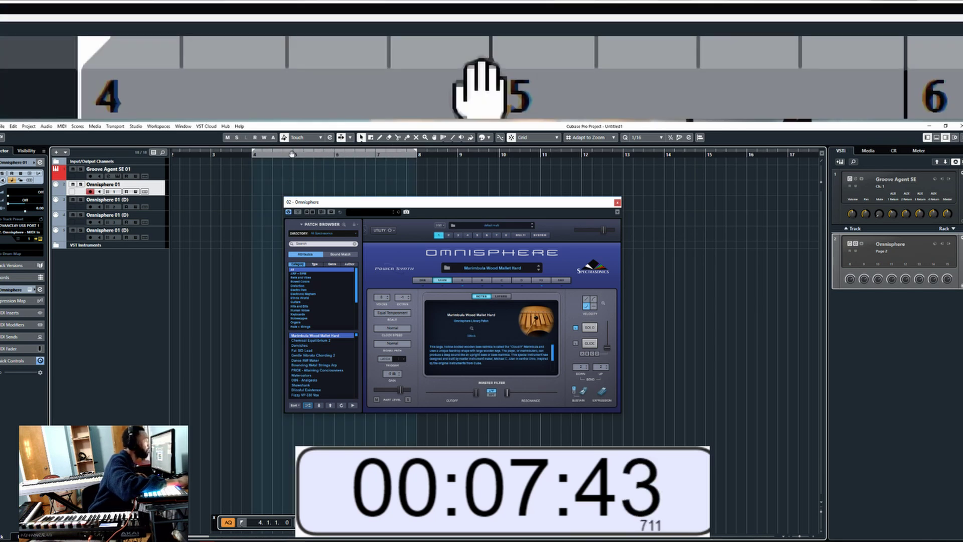
{"action": "left_click", "coordinate": [256, 152]}
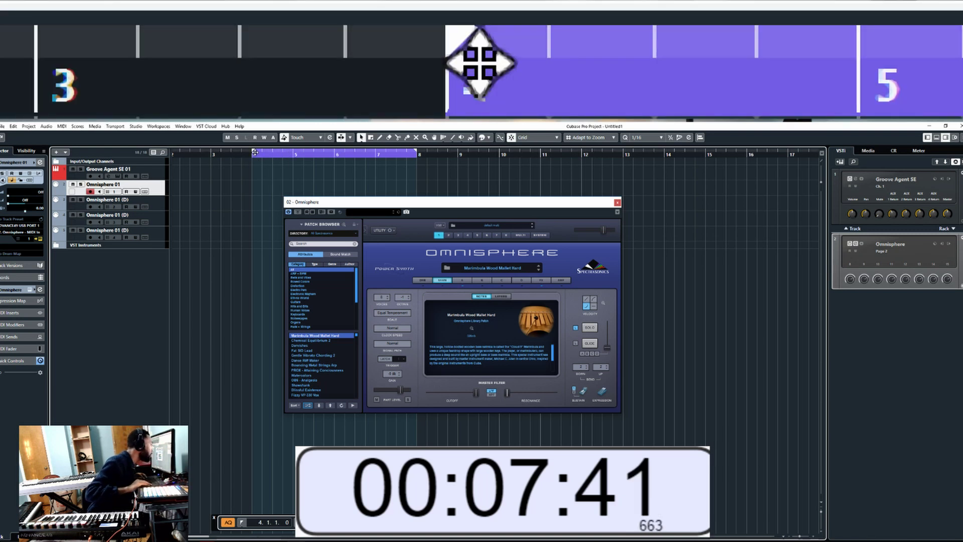
Record a marimbula chord part on the Omnisphere 01 track from the left locator through the cycle, and play it back
{"action": "key", "text": "KP_1"}
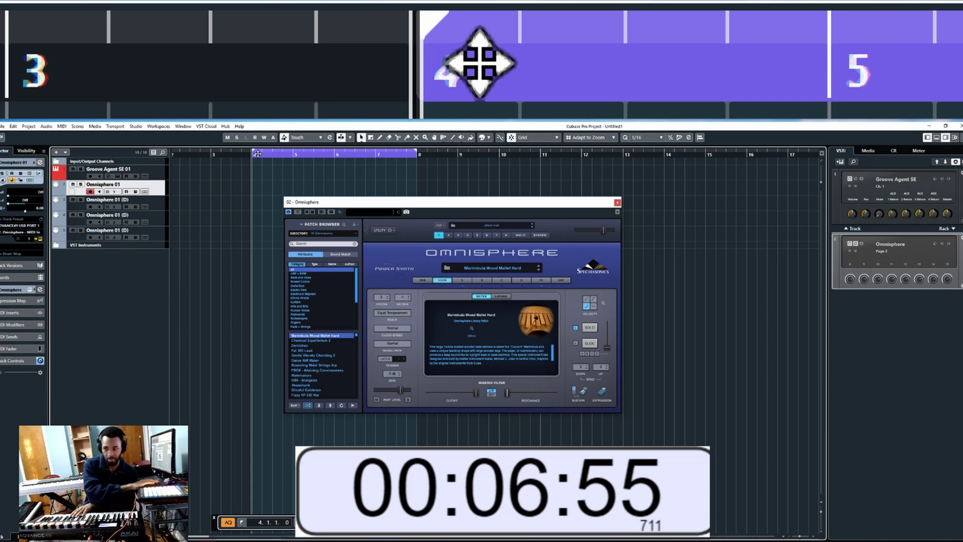
{"action": "key", "text": "KP_Multiply"}
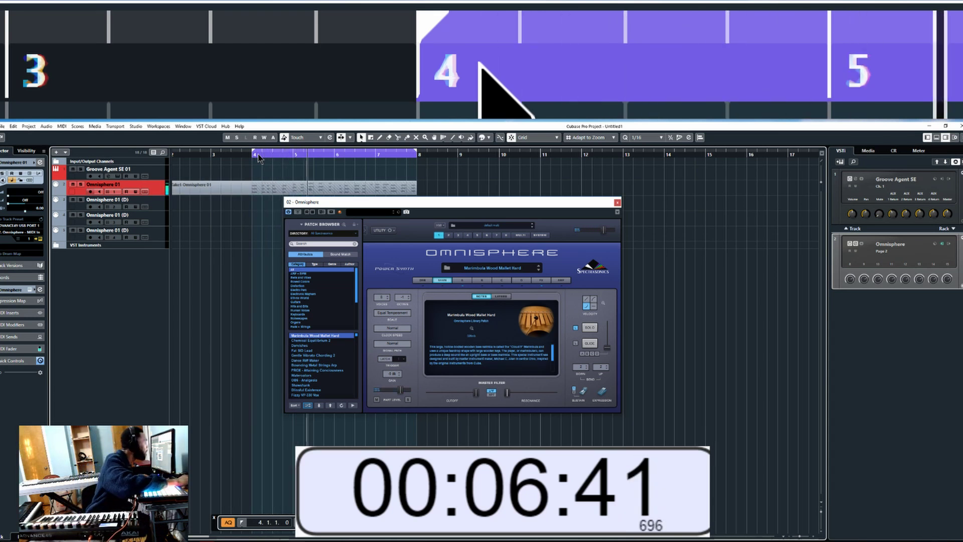
{"action": "key", "text": "space"}
{"action": "key", "text": "space"}
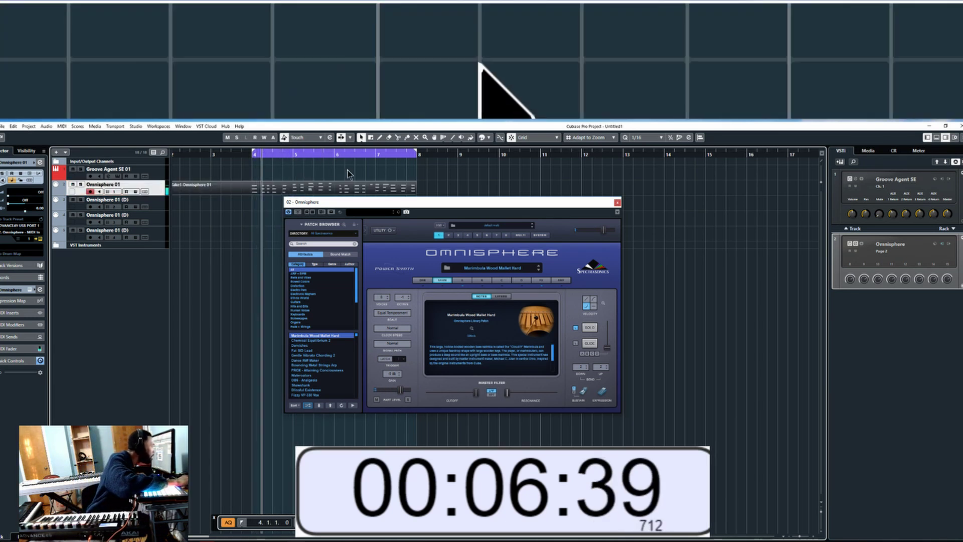
Open the recorded Omnisphere 01 part in the Key Editor and lower the three B3 notes in bar 7 to A#3
{"action": "double_click", "coordinate": [363, 185]}
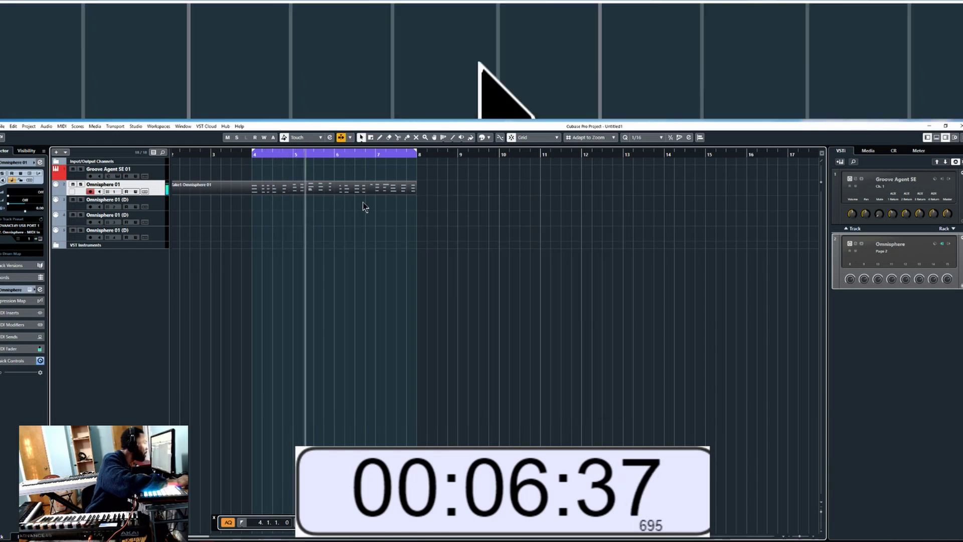
{"action": "key", "text": "Return"}
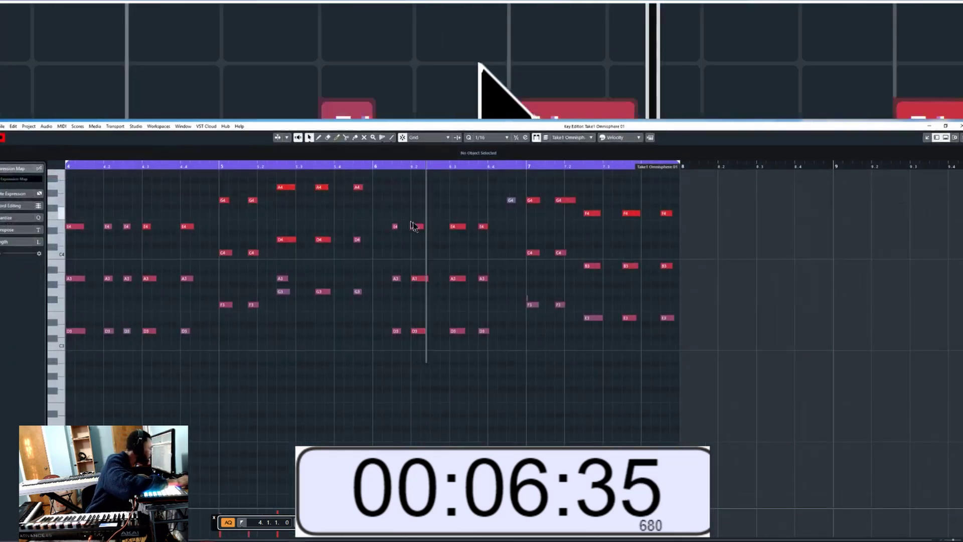
{"action": "left_click_drag", "start_coordinate": [461, 259], "coordinate": [366, 276]}
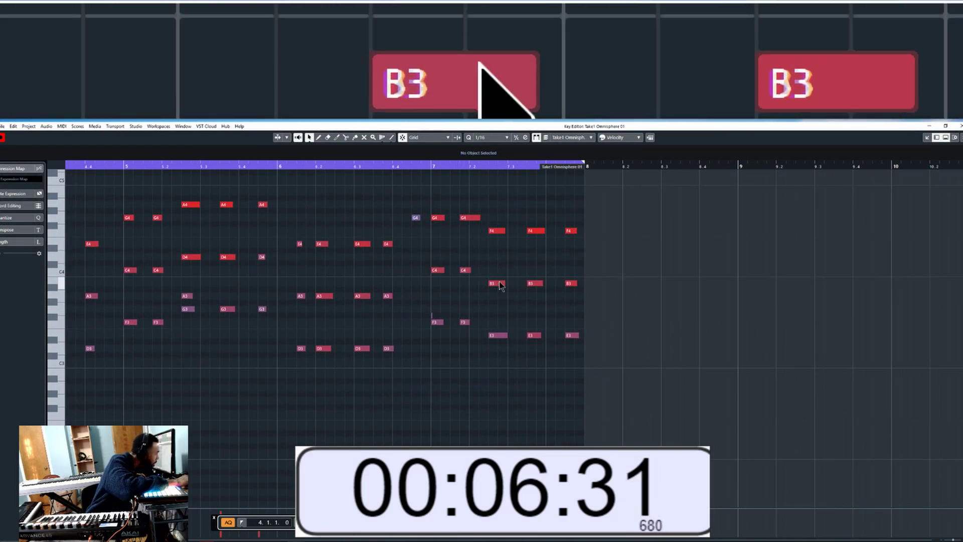
{"action": "left_click_drag", "start_coordinate": [481, 275], "coordinate": [598, 324]}
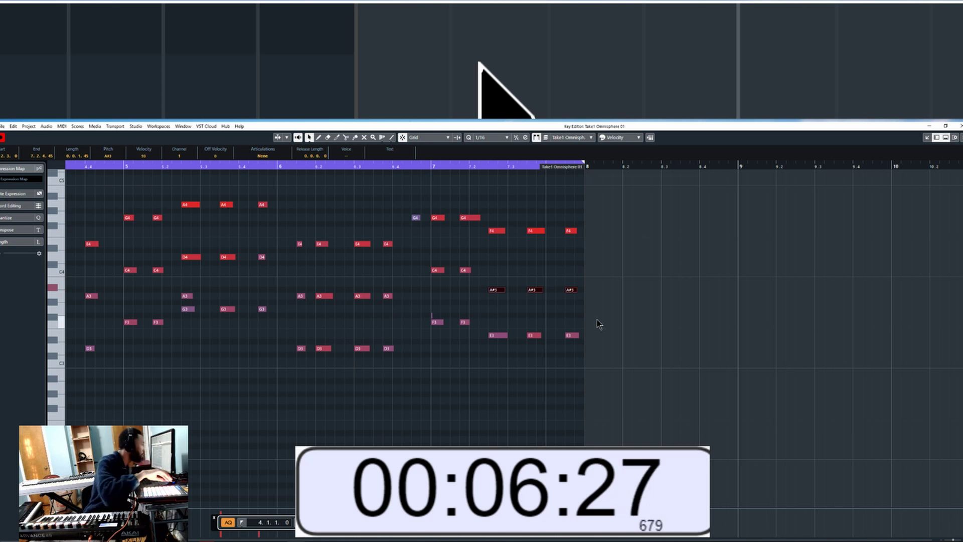
{"action": "key", "text": "ctrl+a"}
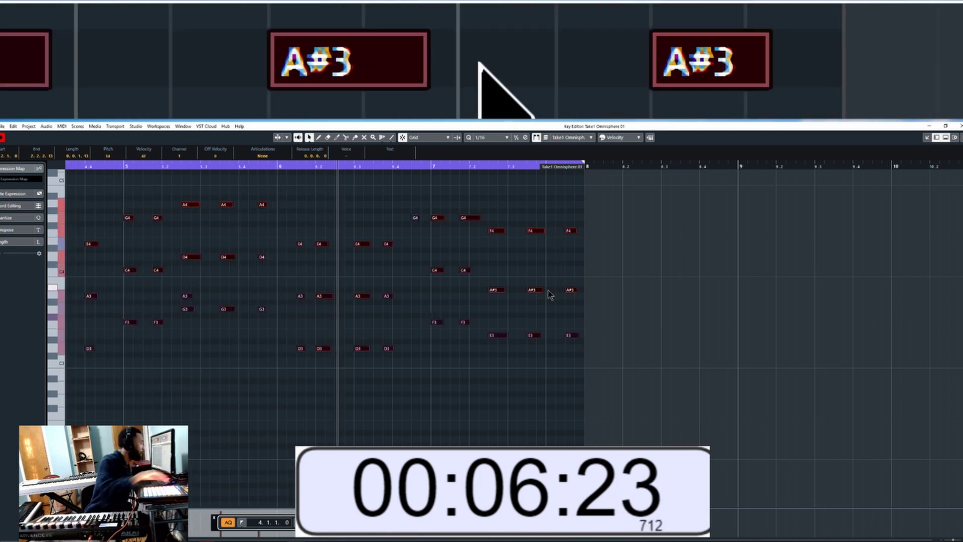
{"action": "key", "text": "Return"}
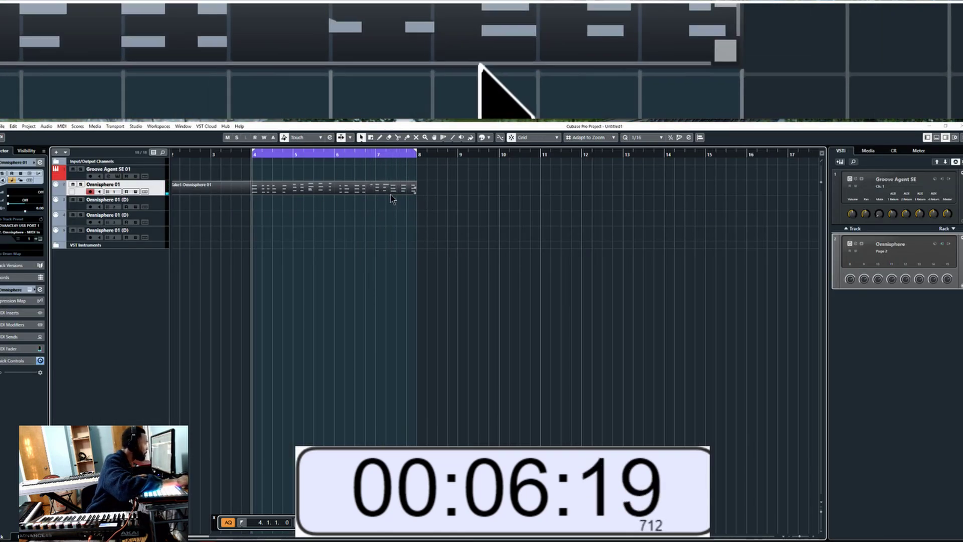
Reopen the Omnisphere 01 part in the Key Editor and lower the three E3 notes in bar 7 to D#3
{"action": "double_click", "coordinate": [391, 194]}
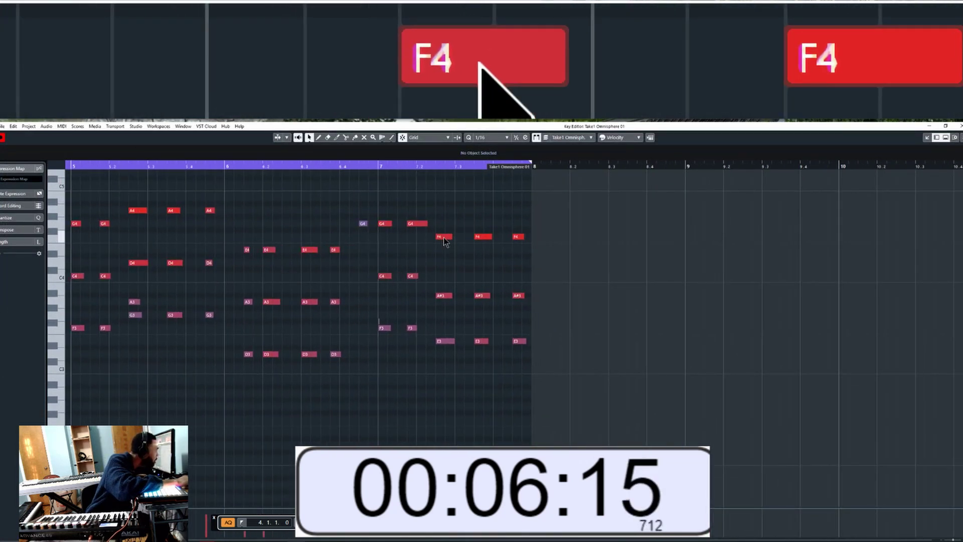
{"action": "key", "text": "Right"}
{"action": "key", "text": "Left"}
{"action": "key", "text": "Left"}
{"action": "key", "text": "Left"}
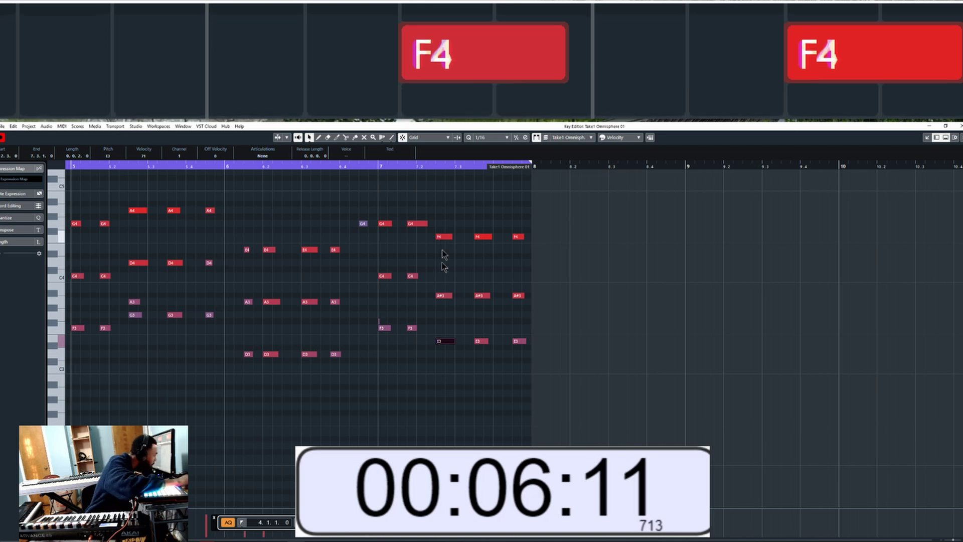
{"action": "left_click_drag", "start_coordinate": [434, 334], "coordinate": [552, 370]}
{"action": "key", "text": "Down"}
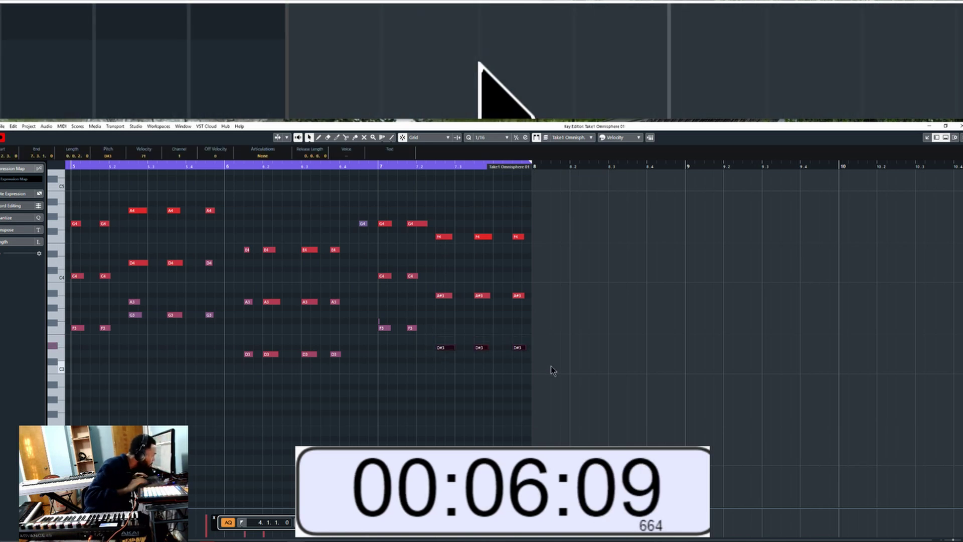
Leave the Key Editor and set the Groove Agent SE 01 track's MIDI input to ADVANCE49 USB PORT 1
{"action": "key", "text": "ctrl+e"}
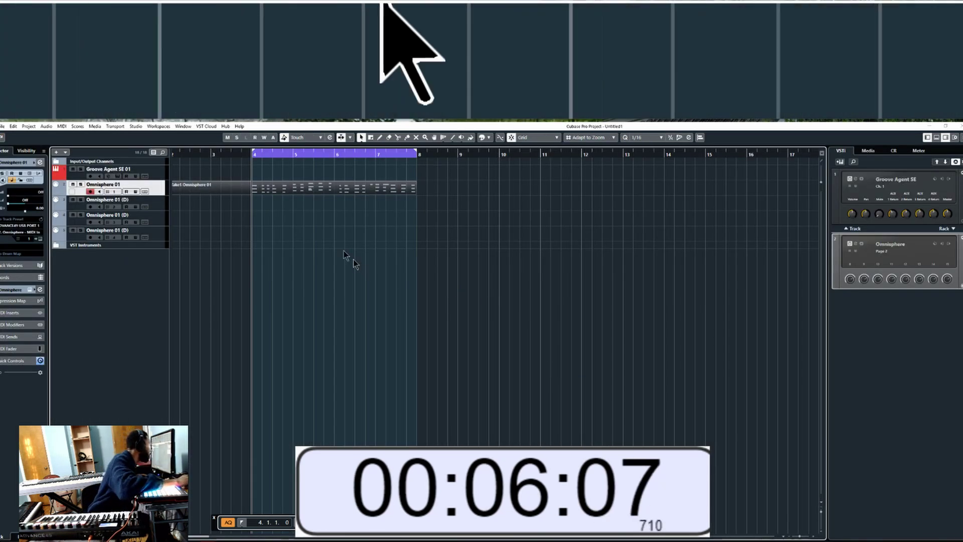
{"action": "left_click", "coordinate": [154, 177]}
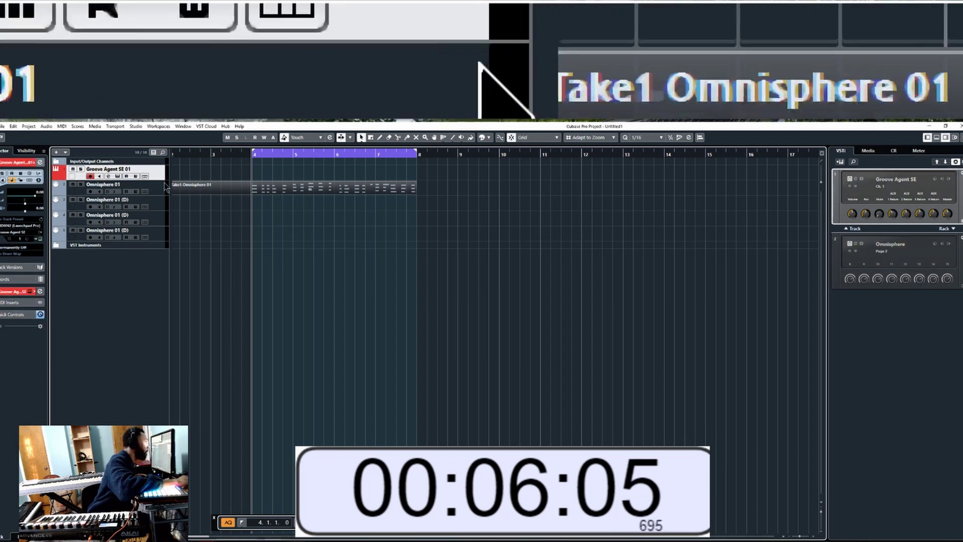
{"action": "left_click", "coordinate": [26, 227]}
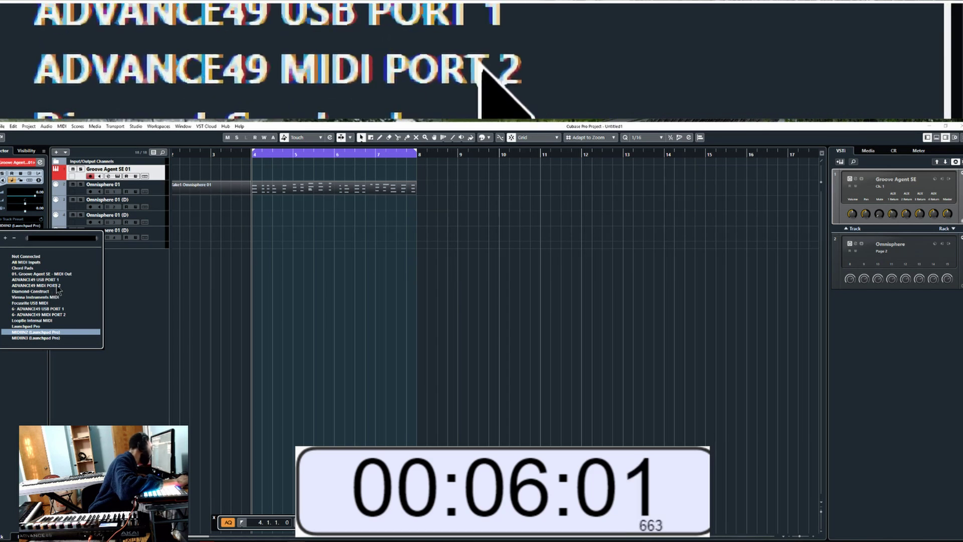
{"action": "left_click", "coordinate": [51, 280]}
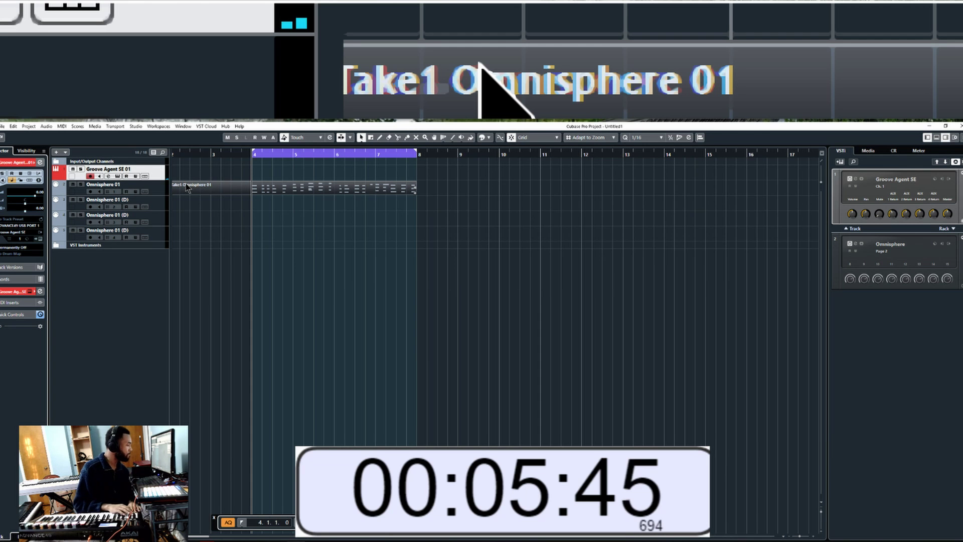
Record a drum part on the Groove Agent SE 01 track through the cycle, and record a second take over bars 4 to 8
{"action": "key", "text": "KP_Multiply"}
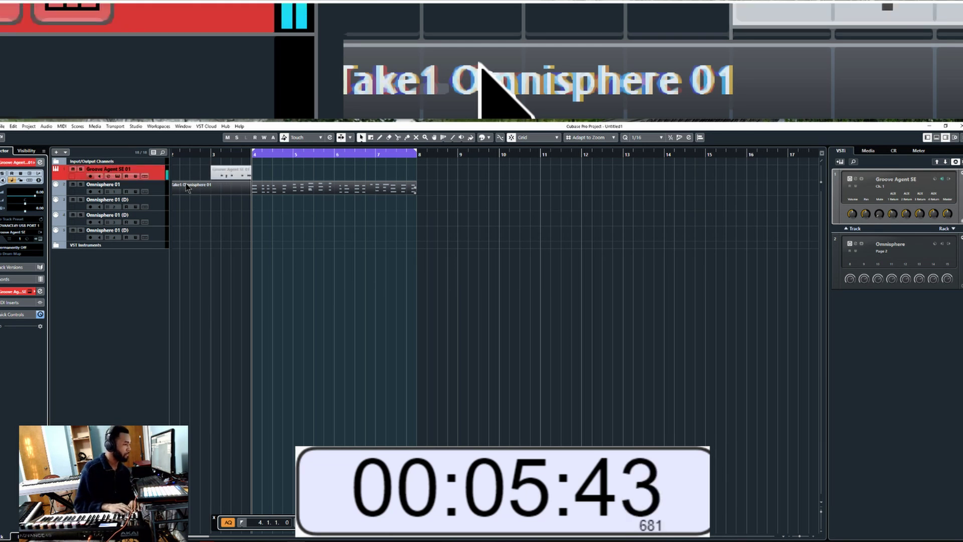
{"action": "left_click", "coordinate": [187, 188]}
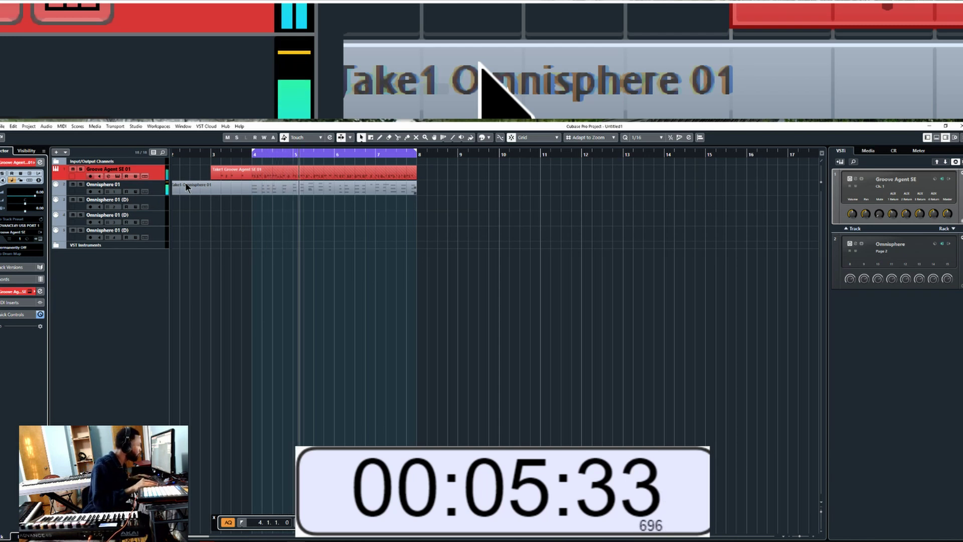
{"action": "key", "text": "KP_Multiply"}
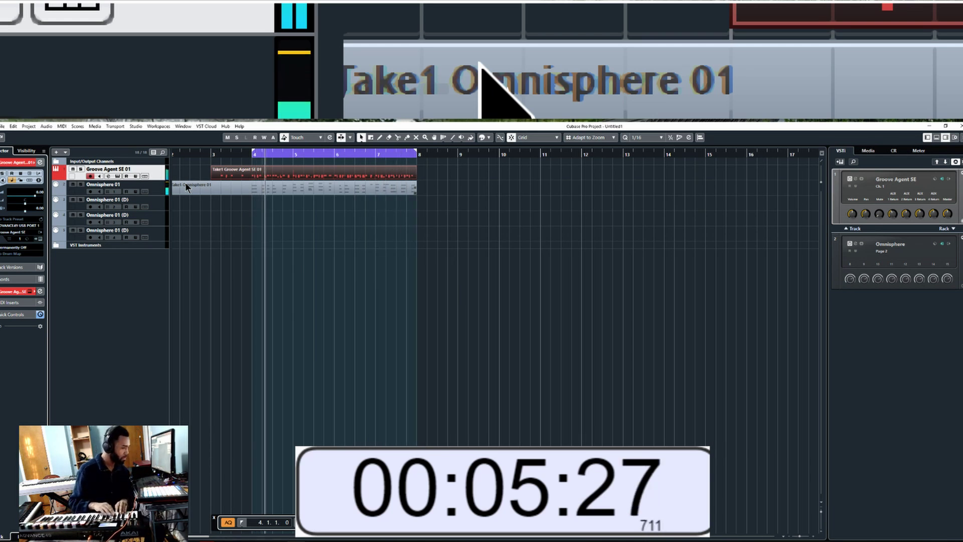
{"action": "key", "text": "space"}
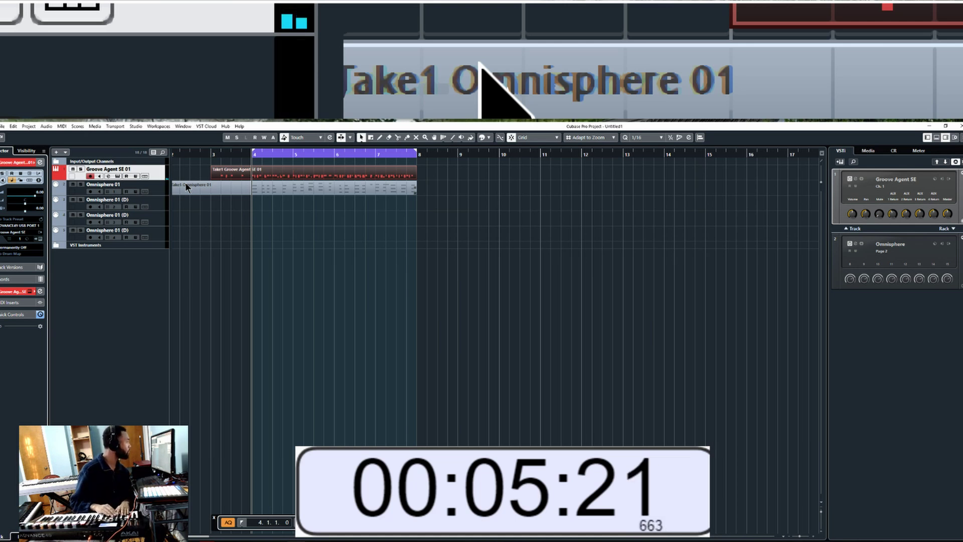
{"action": "key", "text": "KP_Multiply"}
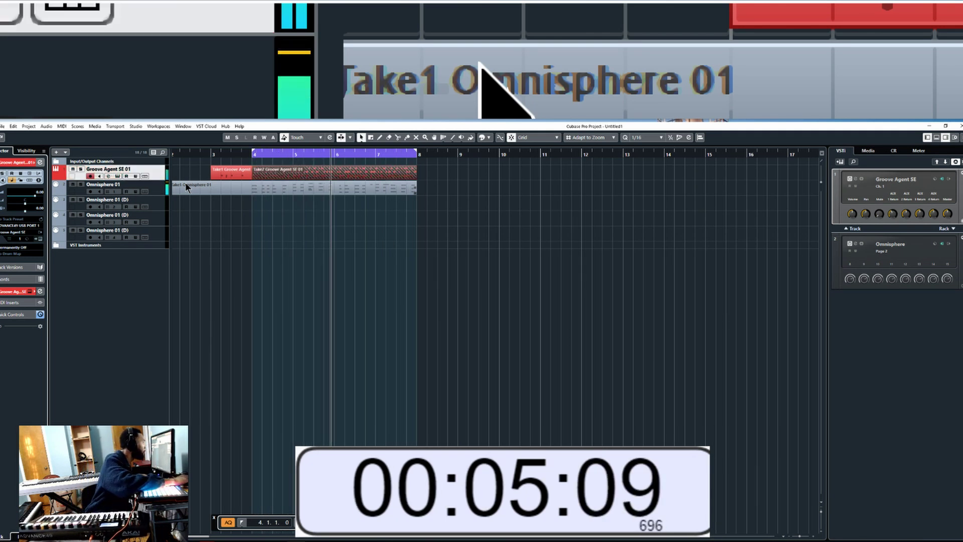
Open Omnisphere from the first Omnisphere 01 (D) track and switch to part 2
{"action": "left_click", "coordinate": [163, 207]}
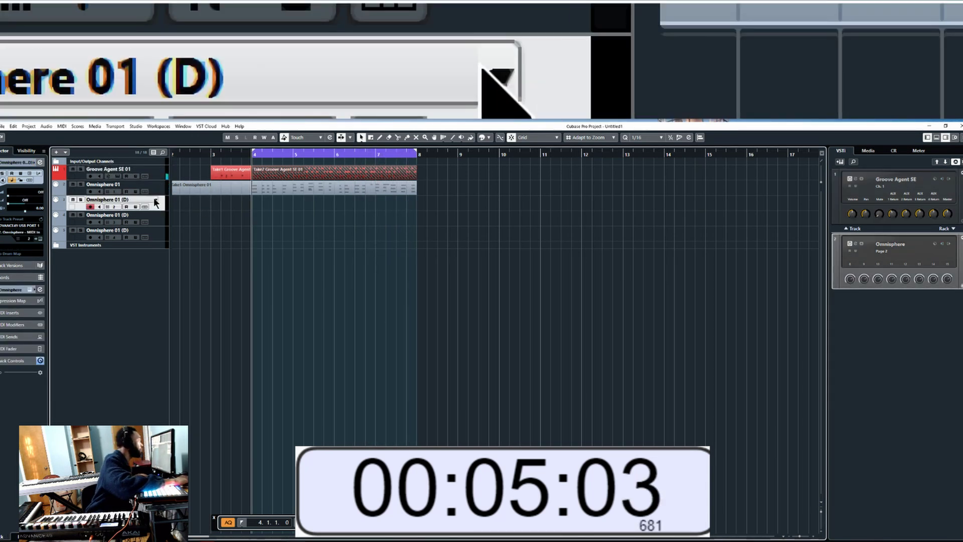
{"action": "double_click", "coordinate": [138, 198]}
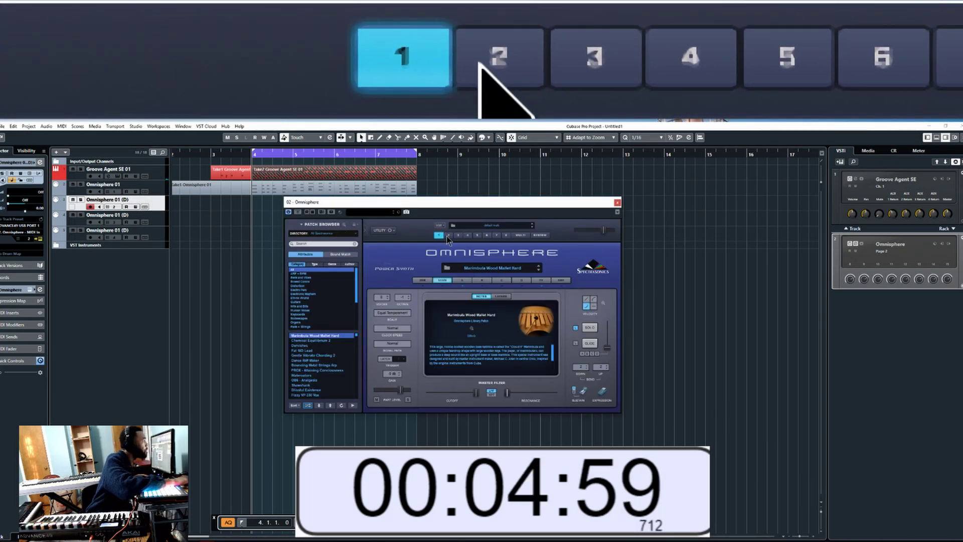
{"action": "left_click", "coordinate": [449, 235]}
{"action": "key", "text": "alt+Tab"}
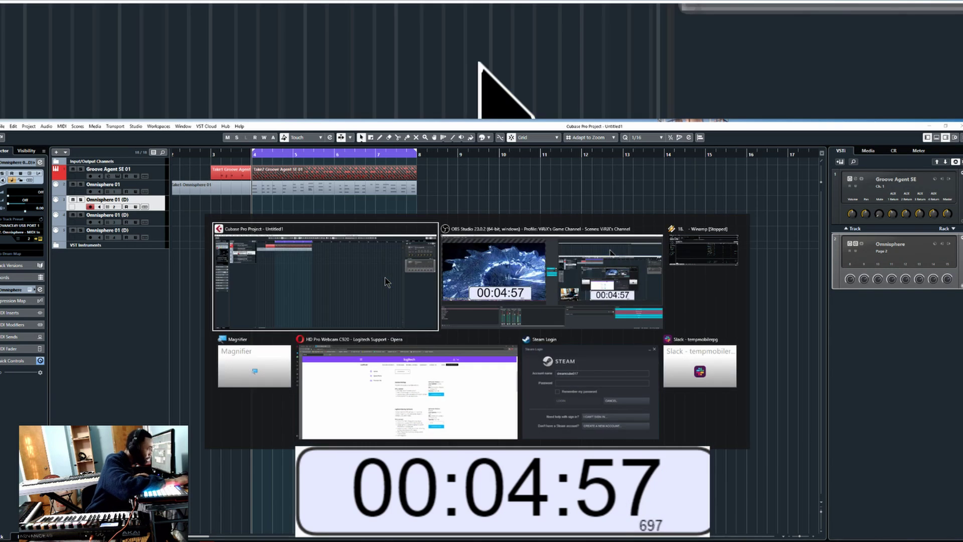
{"action": "key", "text": "alt+Tab"}
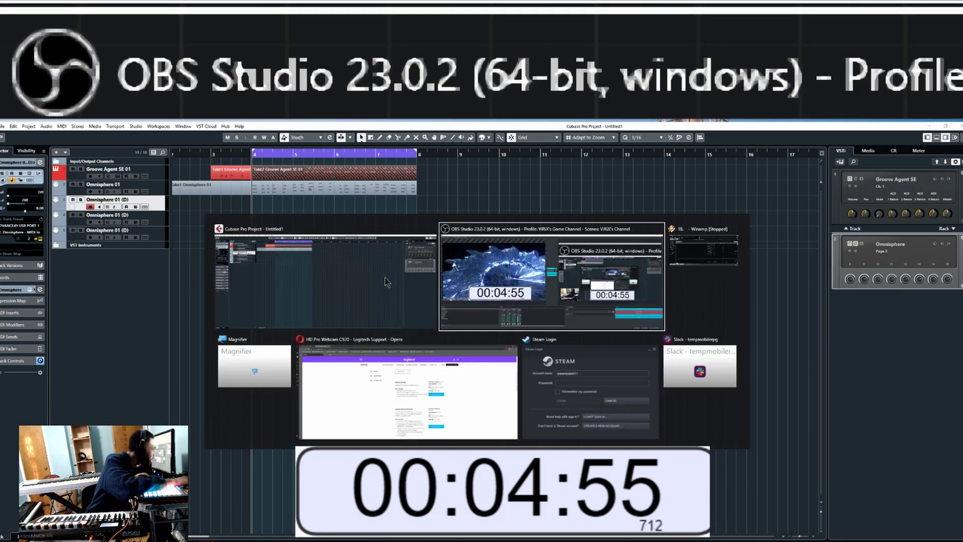
{"action": "key", "text": "Tab"}
{"action": "key", "text": "alt+shift+Tab"}
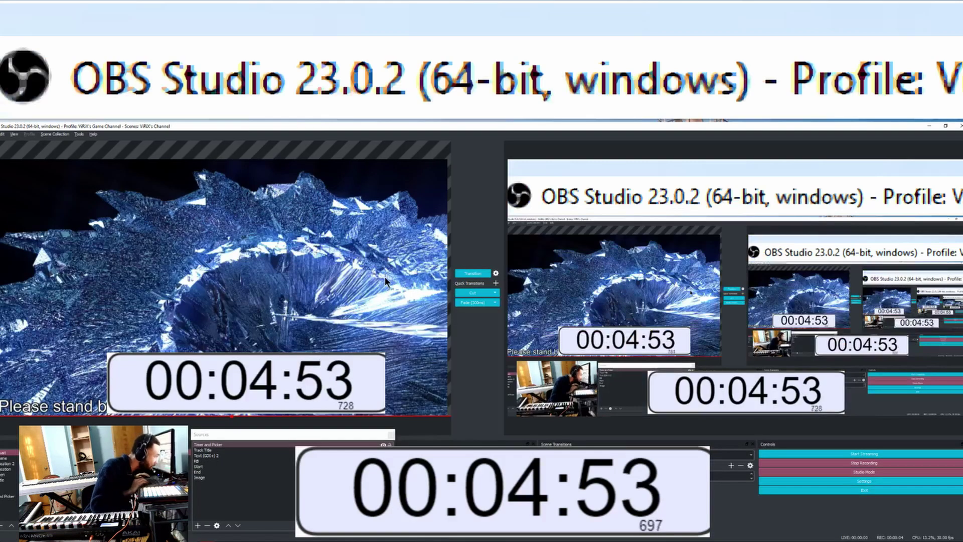
{"action": "key", "text": "alt+Tab"}
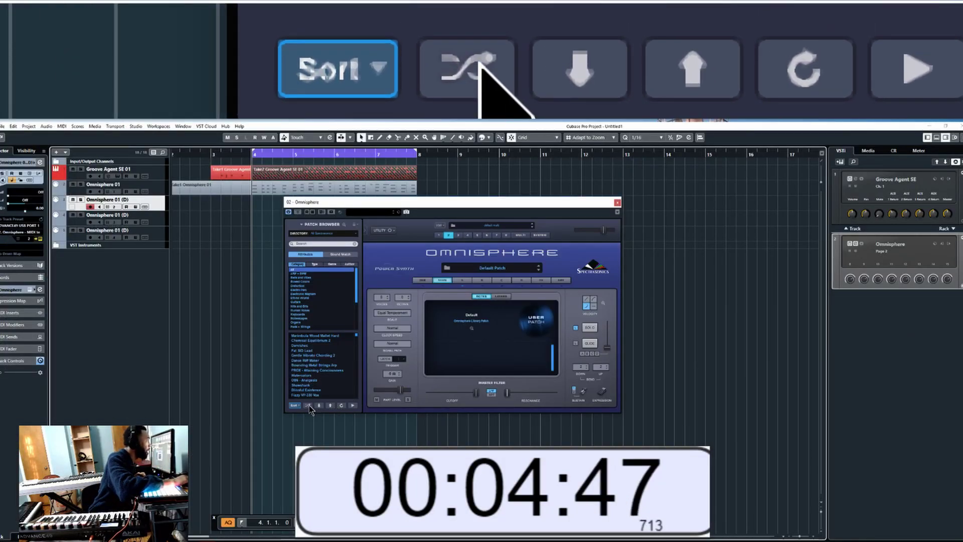
Load Velo Harmonia 2 from the reshuffled patch list into part 2 and record a melody with it on the first Omnisphere 01 (D) track
{"action": "left_click", "coordinate": [309, 405]}
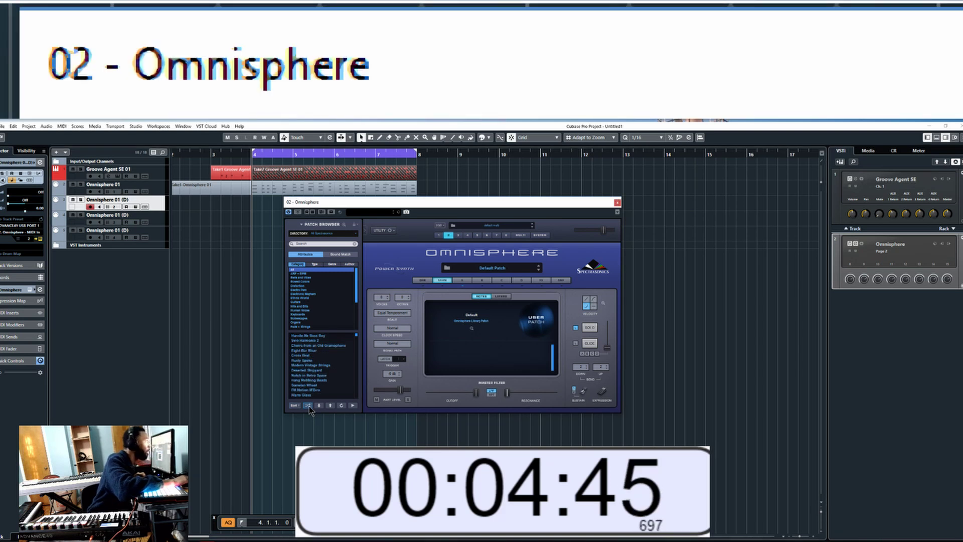
{"action": "left_click", "coordinate": [329, 341]}
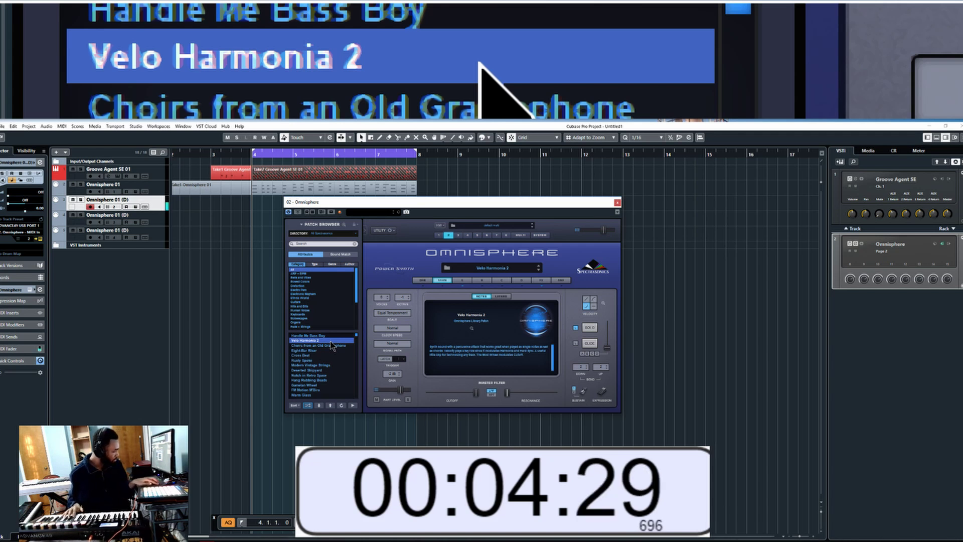
{"action": "key", "text": "KP_Multiply"}
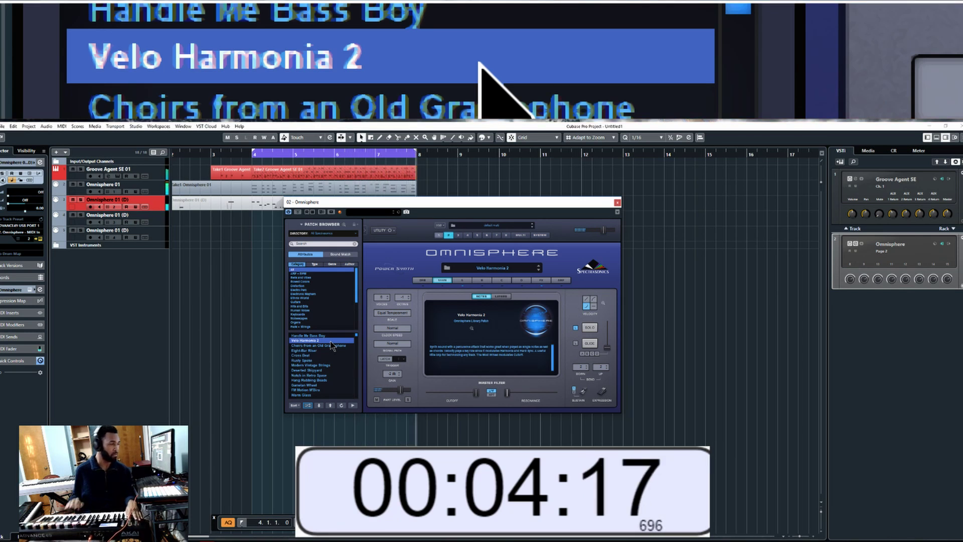
{"action": "key", "text": "space"}
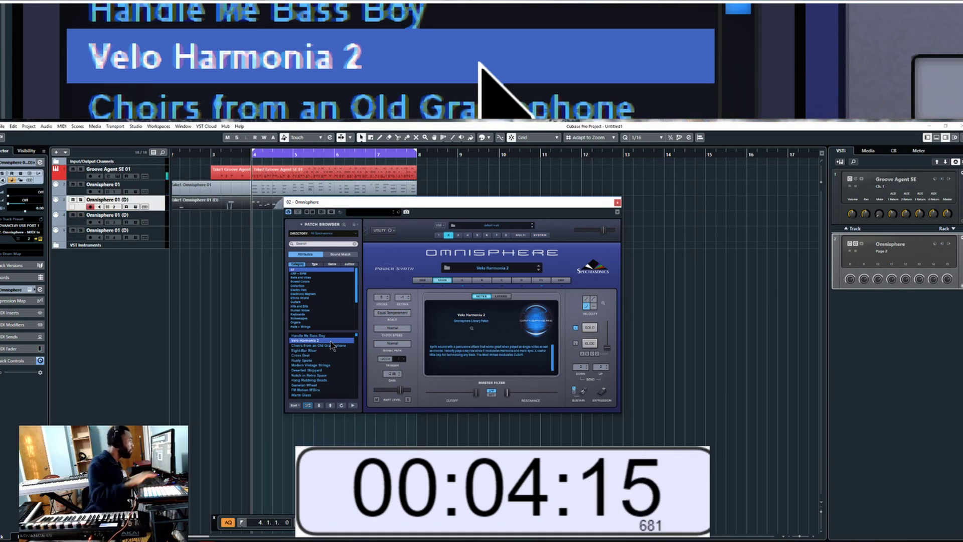
{"action": "key", "text": "Escape"}
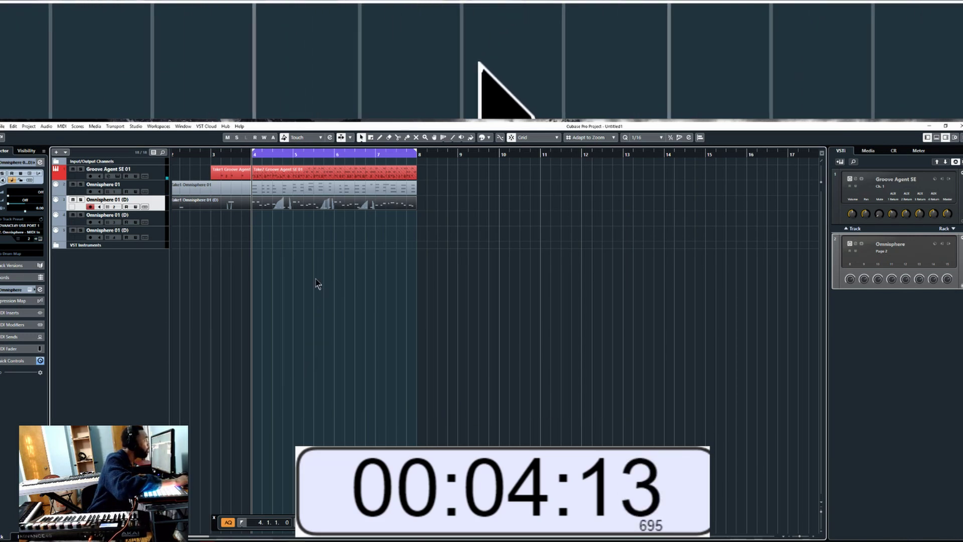
{"action": "key", "text": "space"}
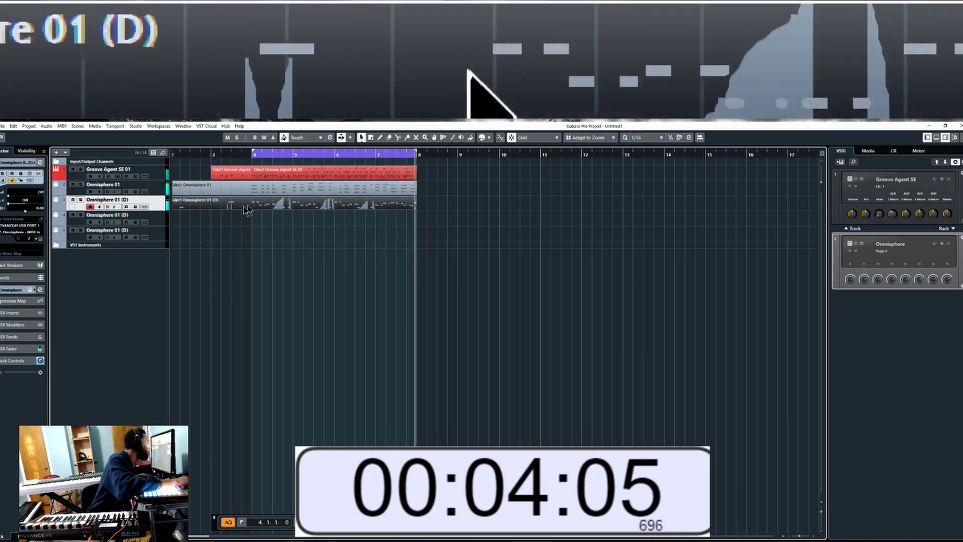
Open Omnisphere from the second Omnisphere 01 (D) track and load Retrosweeper + Bowed Bike from the reshuffled patch list into part 3
{"action": "left_click", "coordinate": [160, 222]}
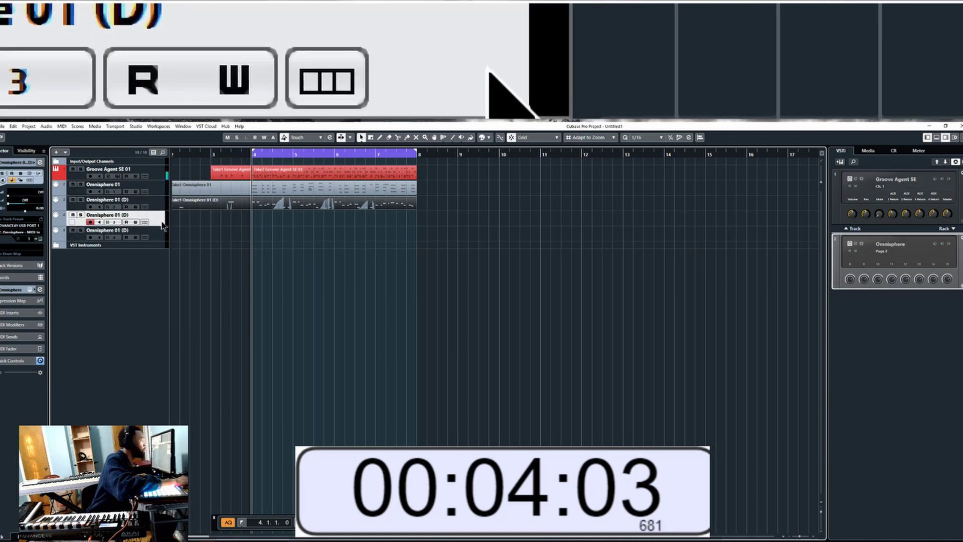
{"action": "double_click", "coordinate": [161, 220]}
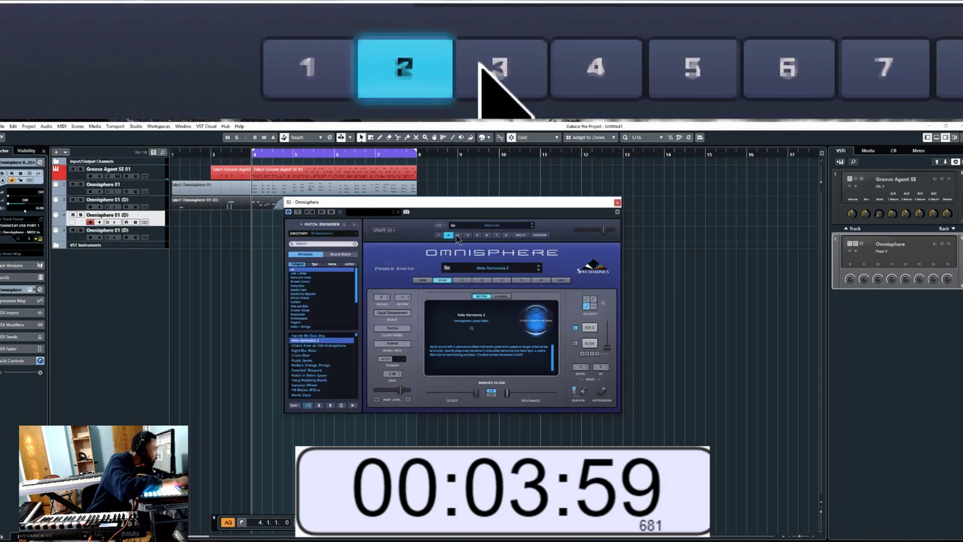
{"action": "left_click", "coordinate": [457, 235]}
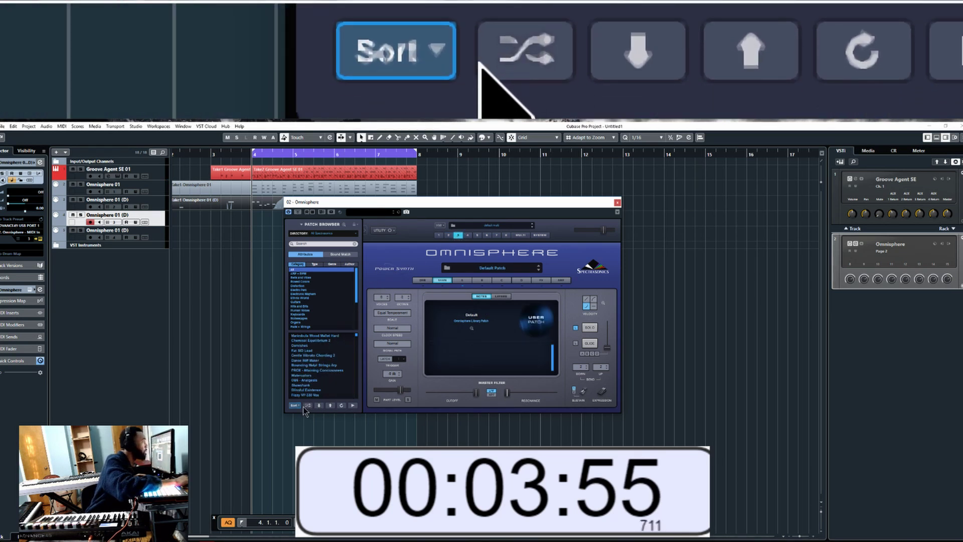
{"action": "left_click", "coordinate": [307, 405]}
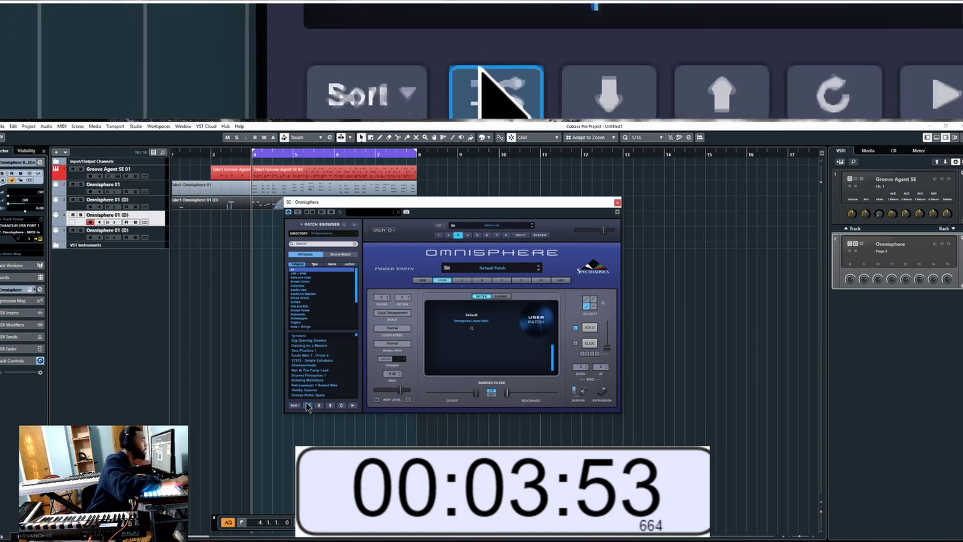
{"action": "left_click", "coordinate": [311, 385]}
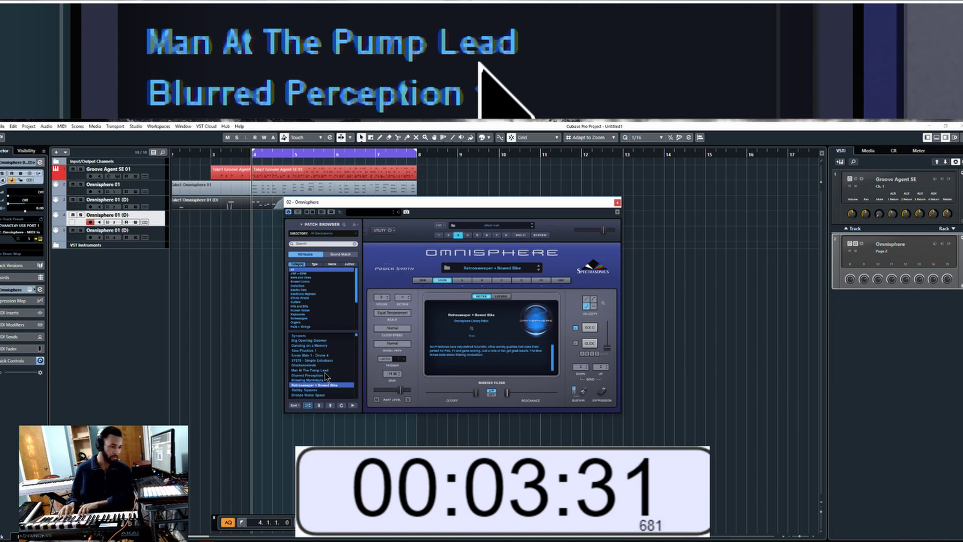
Record a sustained chord part on the second Omnisphere 01 (D) track through the cycle
{"action": "key", "text": "KP_Multiply"}
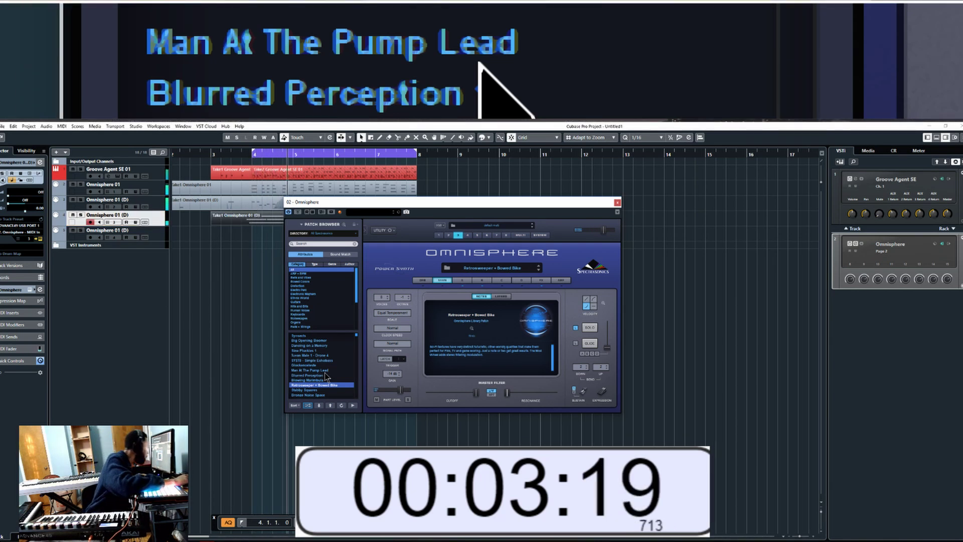
{"action": "left_click", "coordinate": [273, 477]}
{"action": "key", "text": "space"}
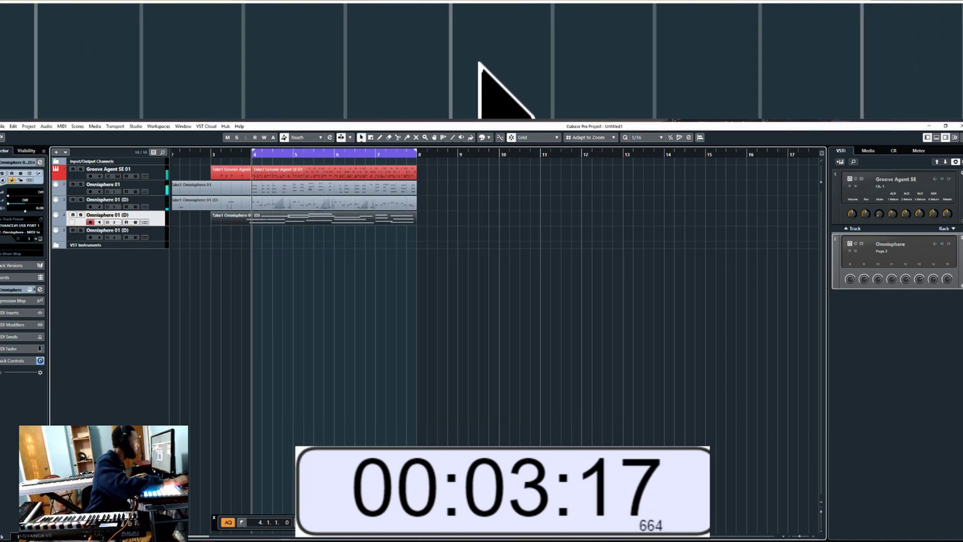
{"action": "key", "text": "alt+Tab"}
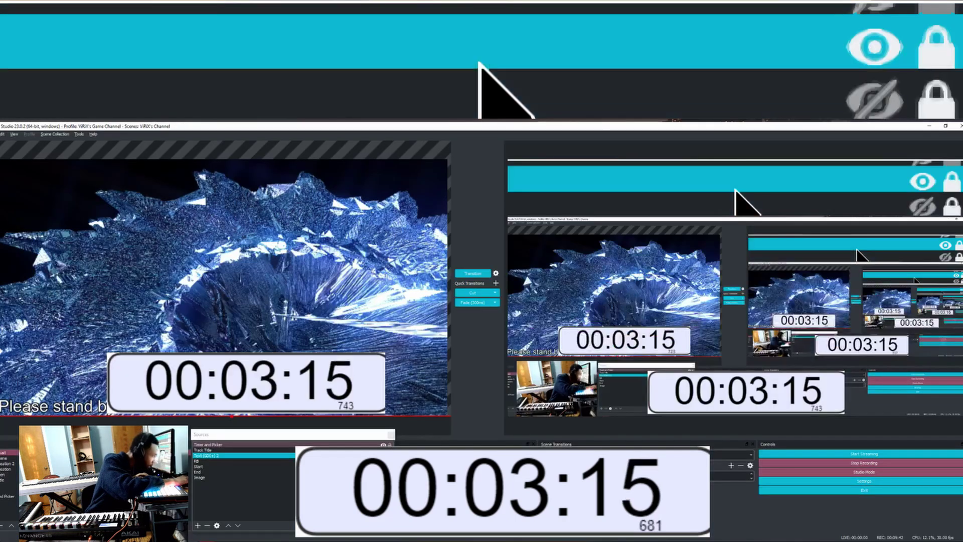
{"action": "key", "text": "alt+Tab"}
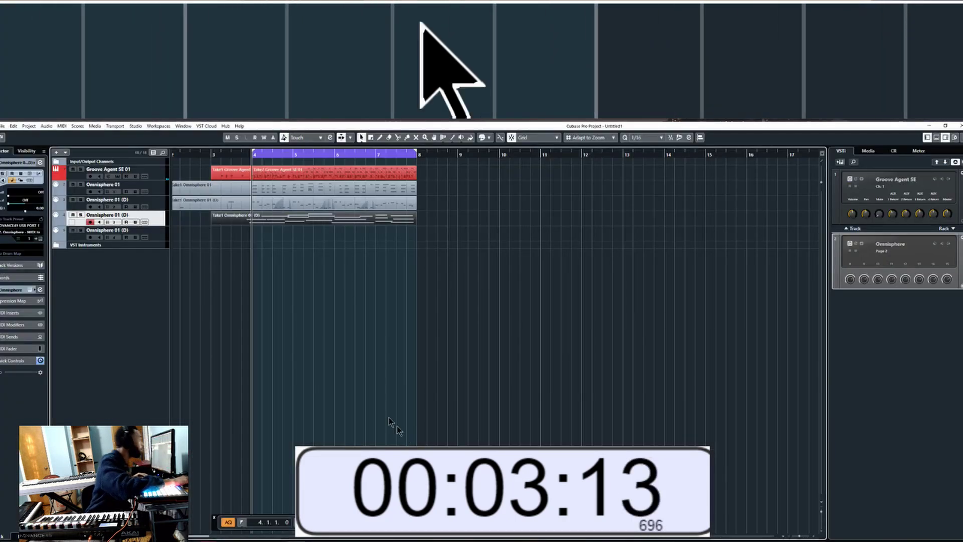
Open the newly recorded chord part in the Key Editor, examine its notes up to bar 8 during playback, and return to the project
{"action": "key", "text": "Return"}
{"action": "key", "text": "space"}
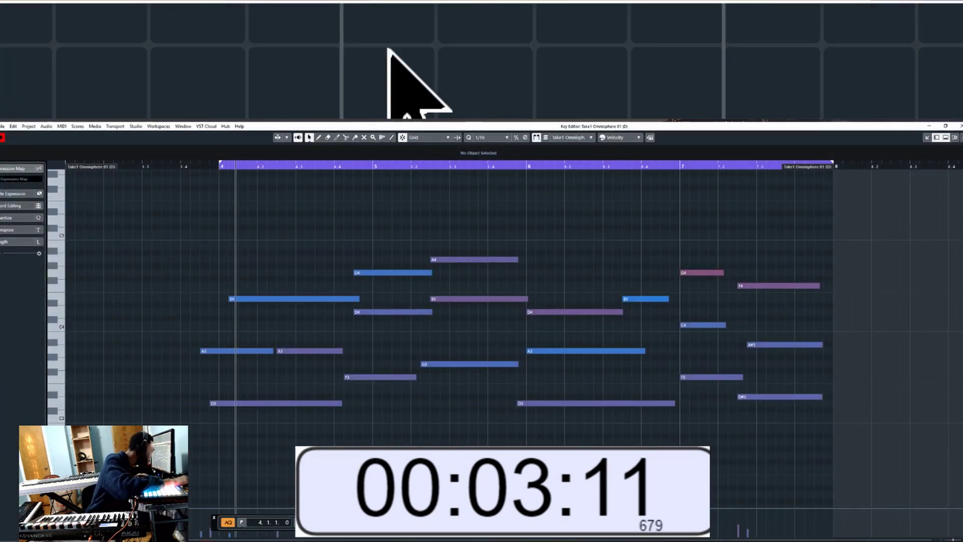
{"action": "left_click_drag", "start_coordinate": [496, 427], "coordinate": [335, 419]}
{"action": "scroll", "coordinate": [338, 423], "scroll_direction": "right", "scroll_amount": 2}
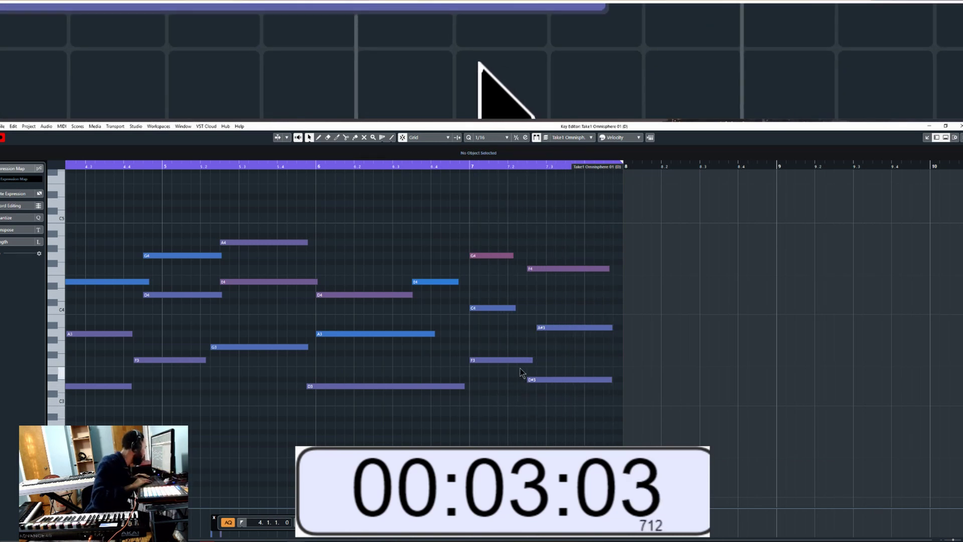
{"action": "key", "text": "Return"}
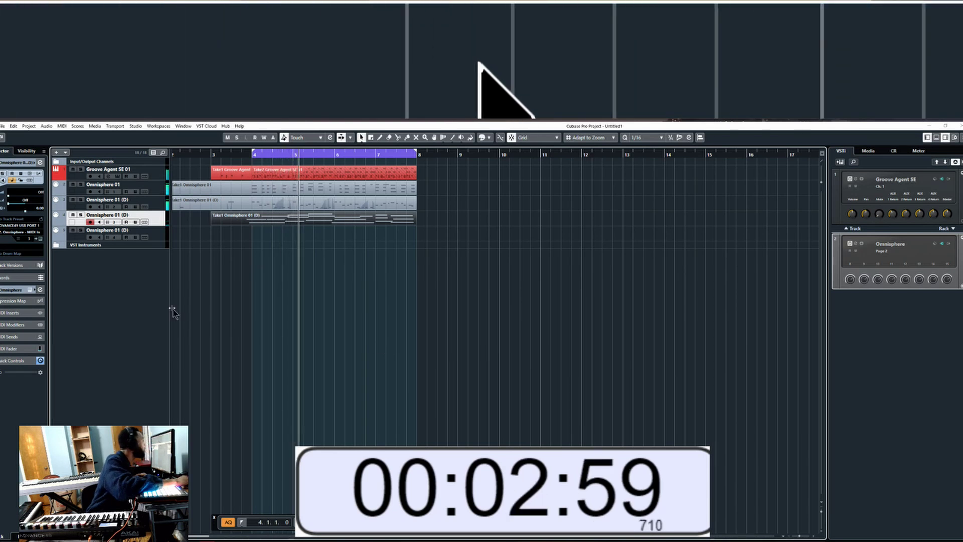
{"action": "key", "text": "space"}
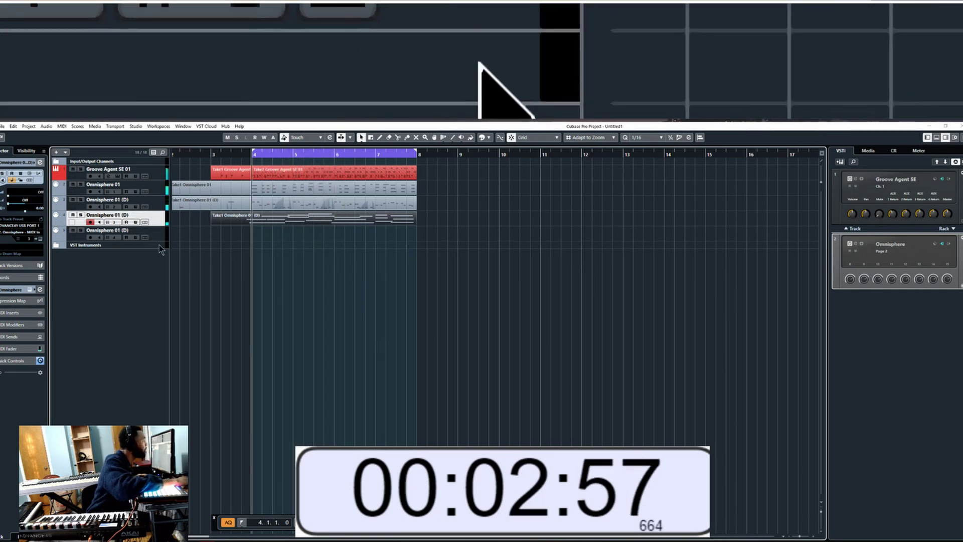
Load Squeege Shaper Bitz from the reshuffled patch list into part 4 and record a part with it on the third Omnisphere 01 (D) track
{"action": "left_click", "coordinate": [157, 240]}
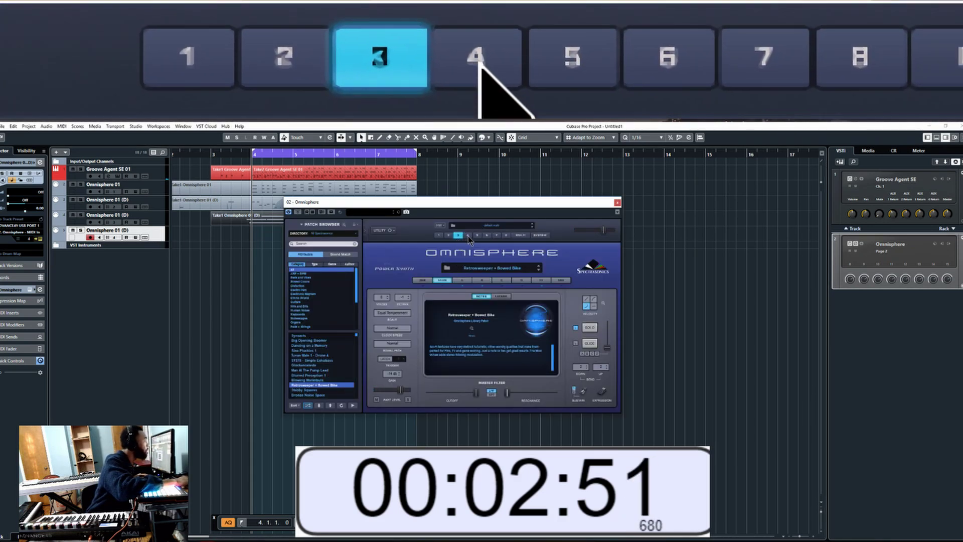
{"action": "left_click", "coordinate": [467, 236]}
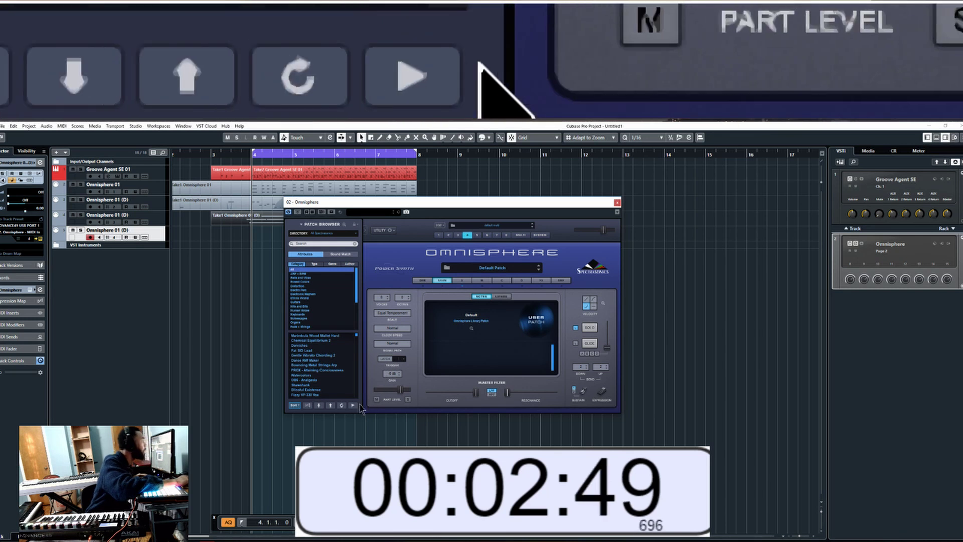
{"action": "left_click", "coordinate": [308, 406]}
{"action": "left_click", "coordinate": [311, 376]}
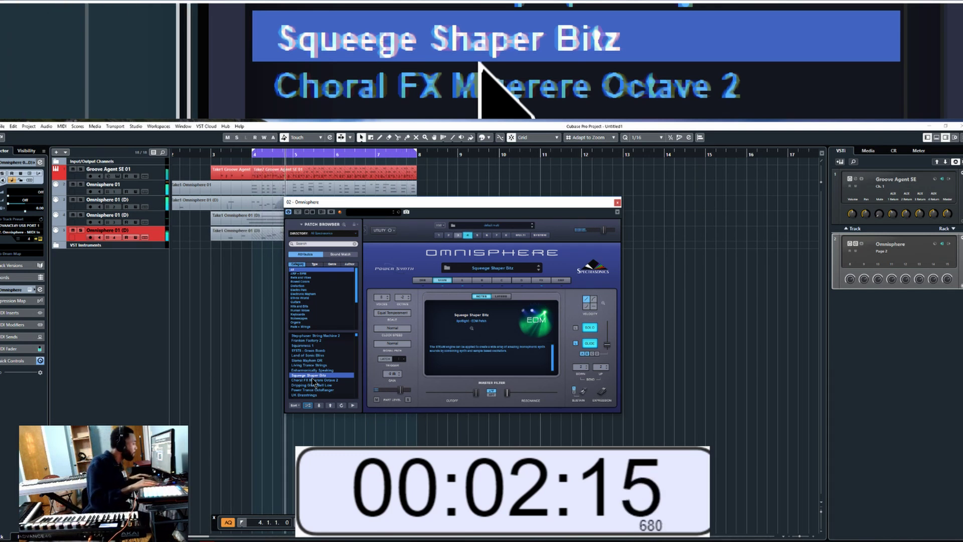
{"action": "key", "text": "KP_Multiply"}
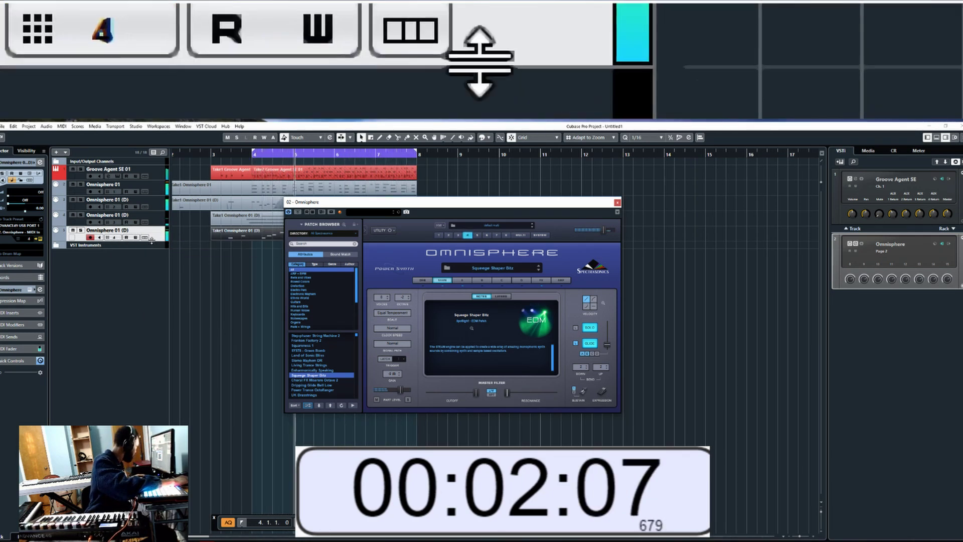
{"action": "key", "text": "alt+Tab"}
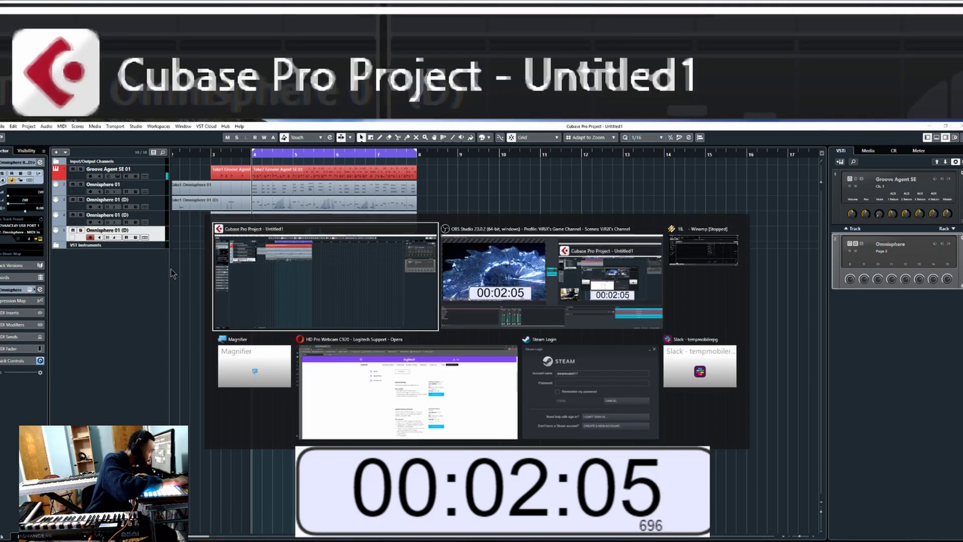
{"action": "key", "text": "alt+Tab"}
{"action": "key", "text": "alt+Tab"}
{"action": "key", "text": "alt+Tab"}
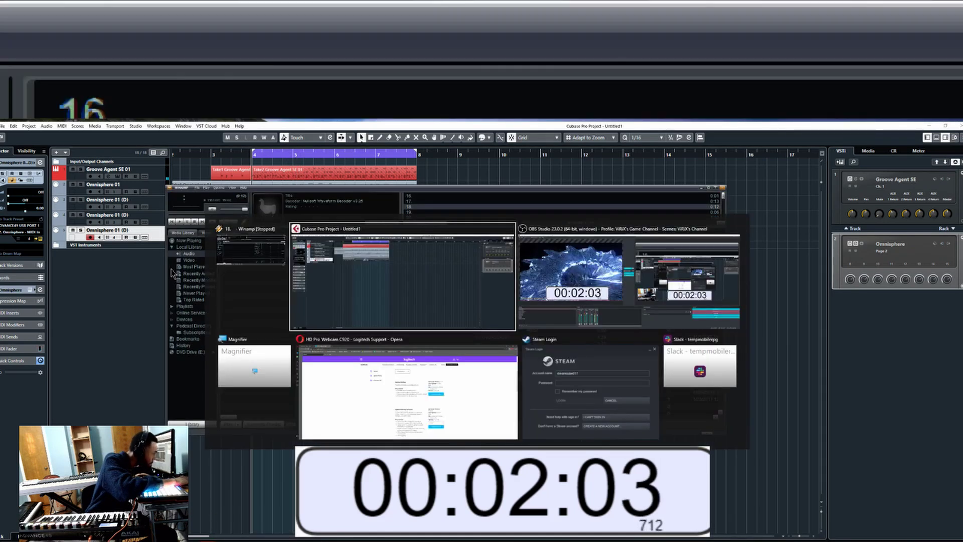
{"action": "key", "text": "alt+Tab"}
{"action": "key", "text": "alt+Tab"}
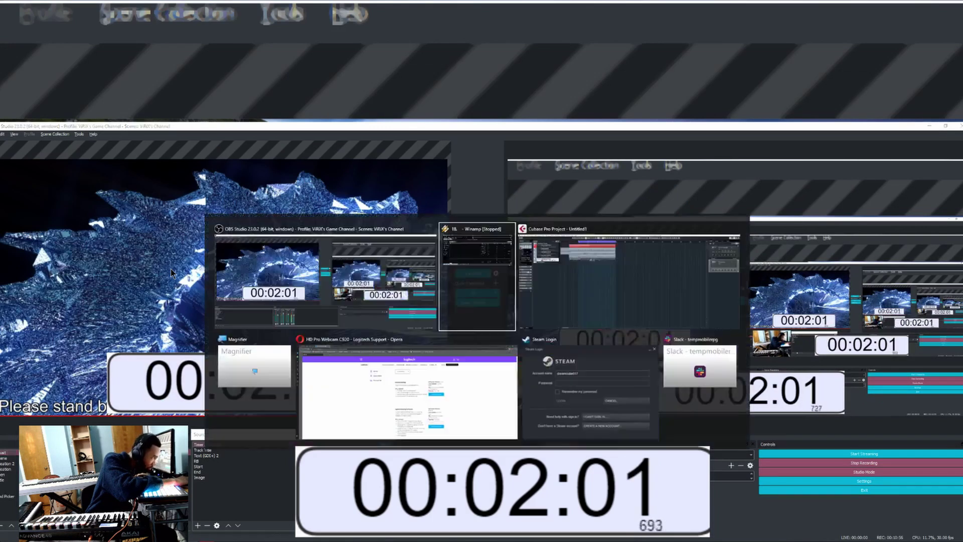
{"action": "key", "text": "alt+Tab"}
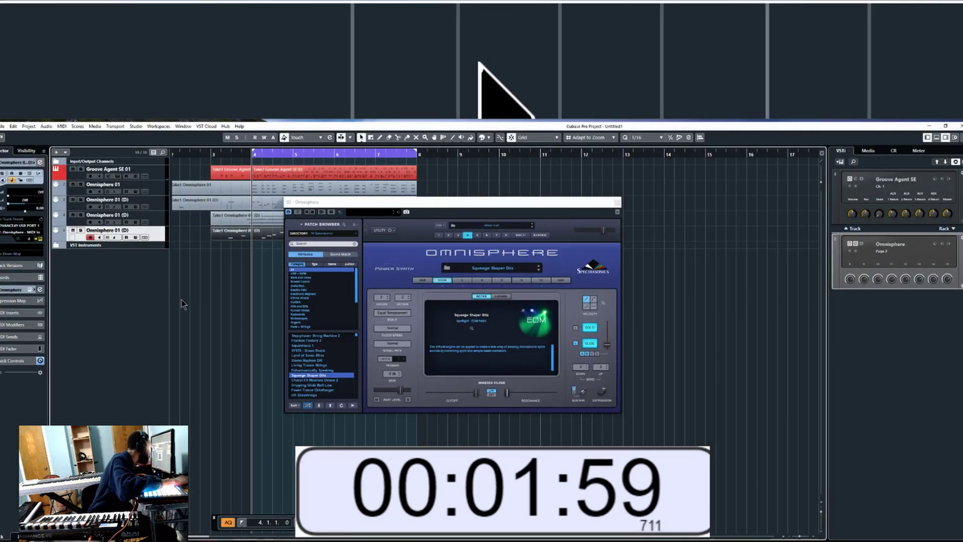
Close Omnisphere, duplicate the third Omnisphere 01 (D) track, and delete the copied part from the duplicate
{"action": "key", "text": "alt+F4"}
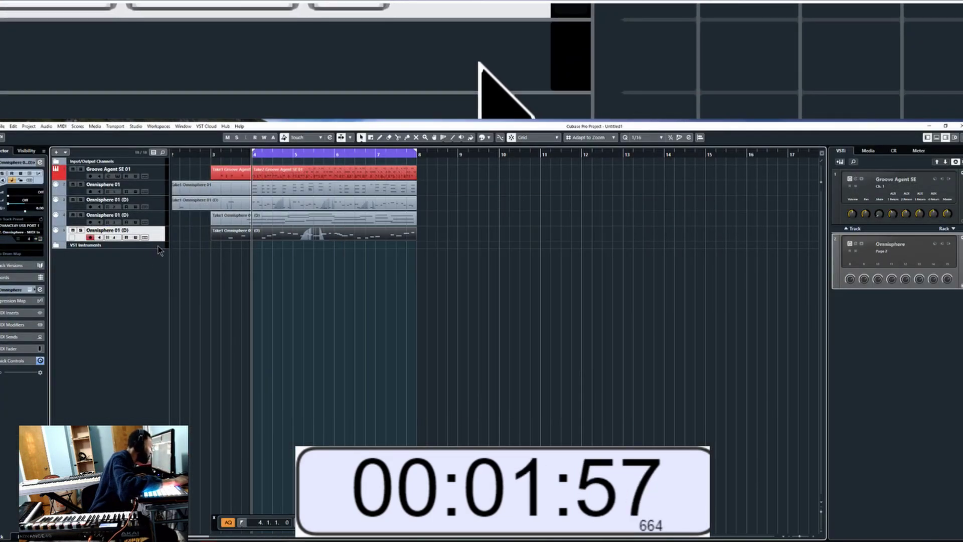
{"action": "key", "text": "ctrl+shift+d"}
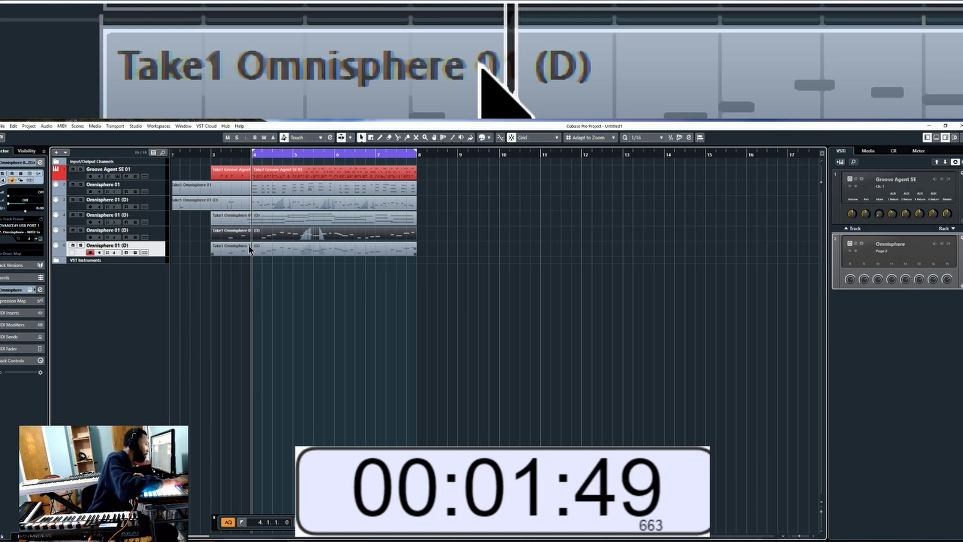
{"action": "left_click", "coordinate": [237, 249]}
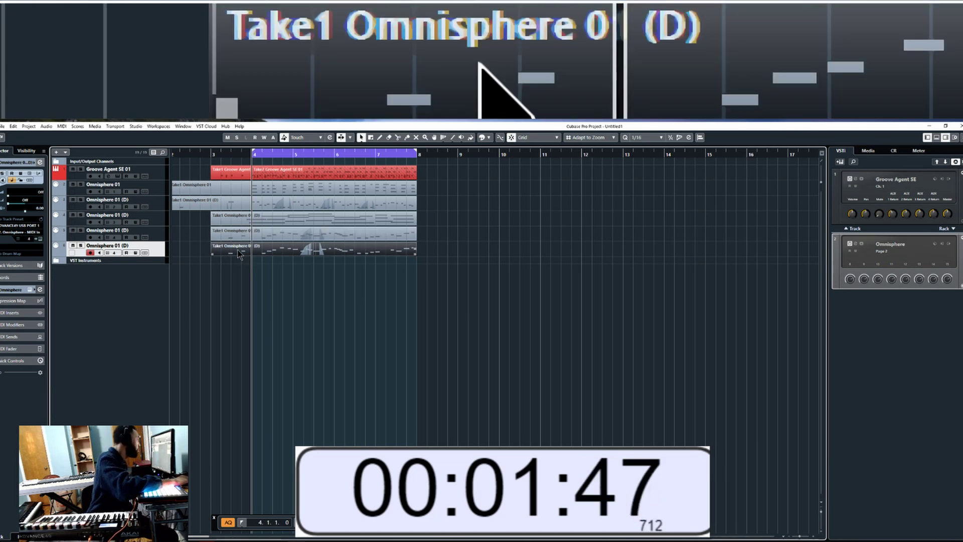
{"action": "key", "text": "Delete"}
Open Omnisphere from the duplicated track and load a Jazz Vocal Bass Long patch from the reshuffled list into part 5
{"action": "key", "text": "e"}
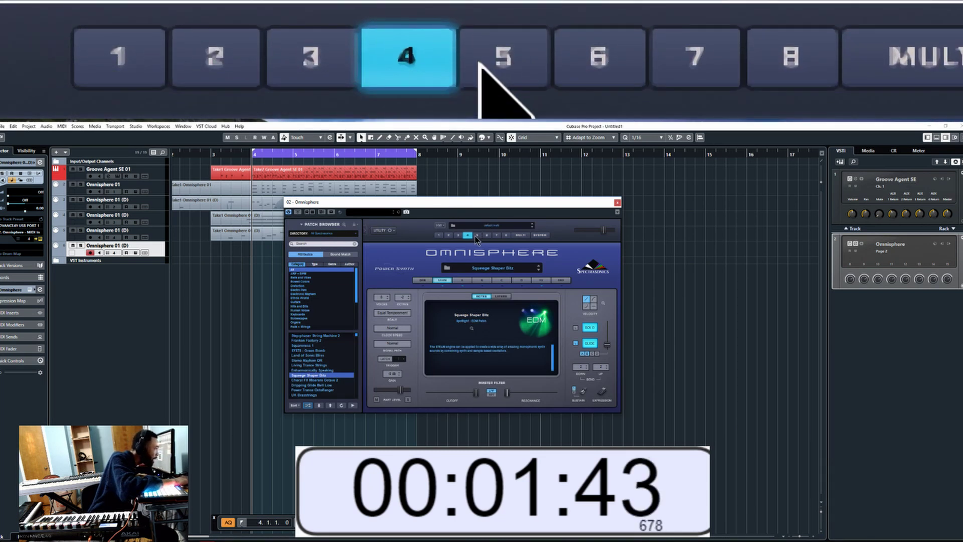
{"action": "left_click", "coordinate": [475, 235]}
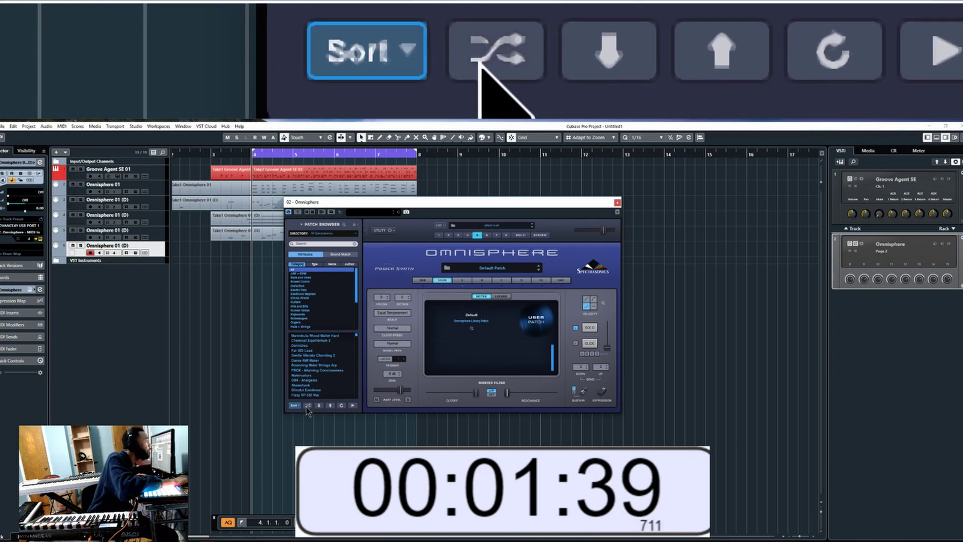
{"action": "left_click", "coordinate": [304, 382]}
{"action": "left_click", "coordinate": [303, 381]}
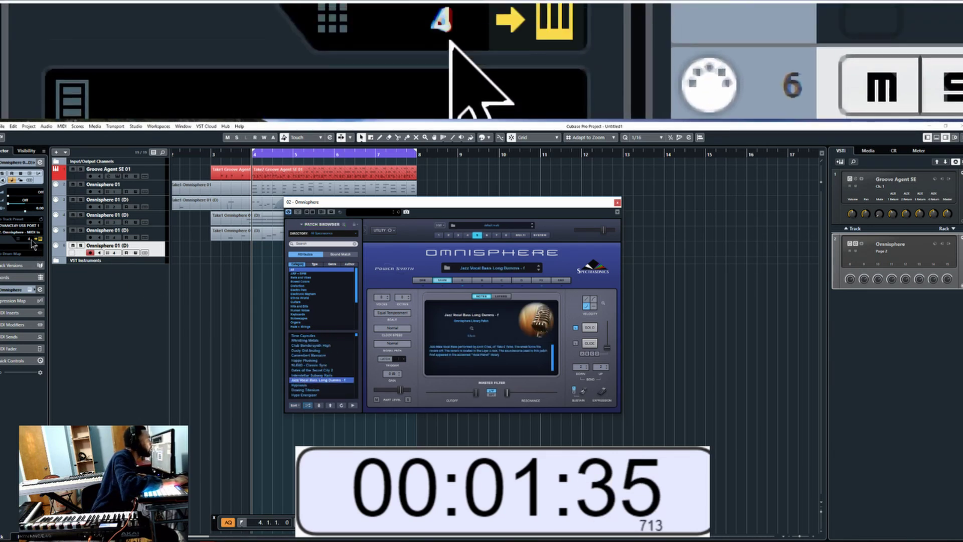
Route the duplicated Omnisphere 01 (D) track to MIDI channel 5, close Omnisphere, and record a bass line on the track
{"action": "left_click", "coordinate": [29, 238]}
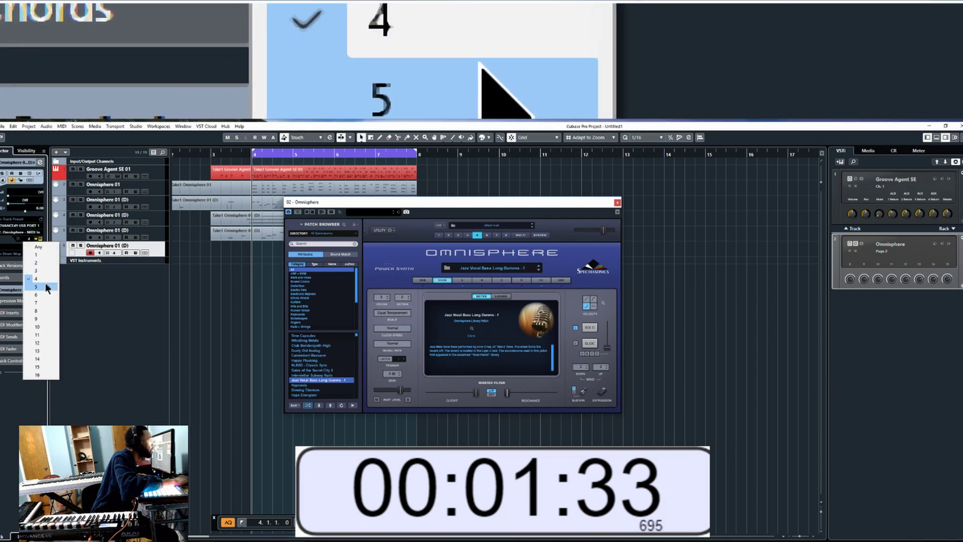
{"action": "left_click", "coordinate": [37, 287]}
{"action": "left_click", "coordinate": [151, 297]}
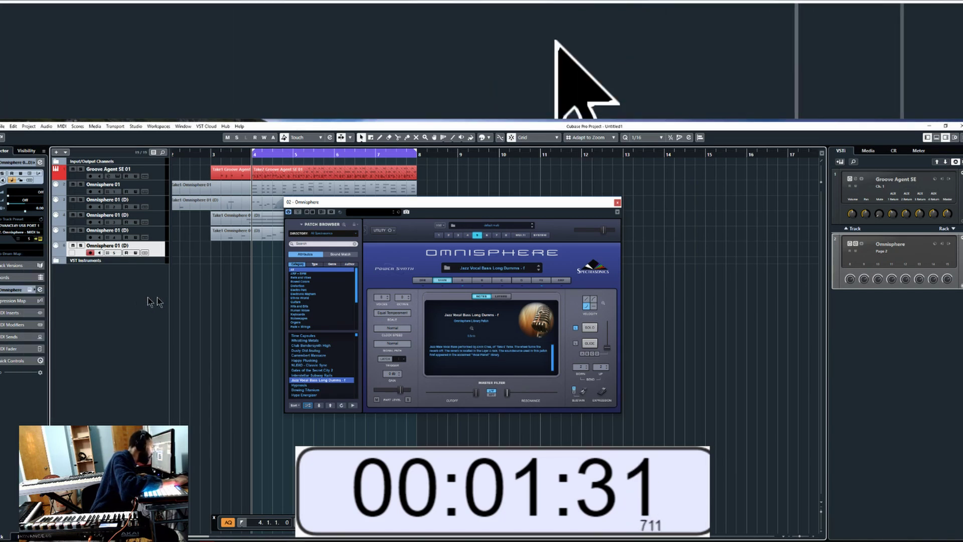
{"action": "key", "text": "Escape"}
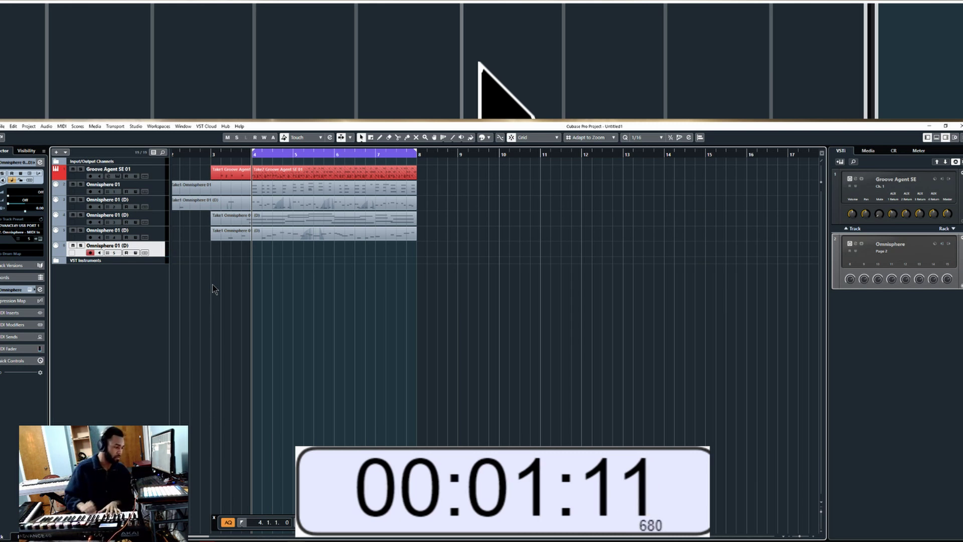
{"action": "key", "text": "KP_Multiply"}
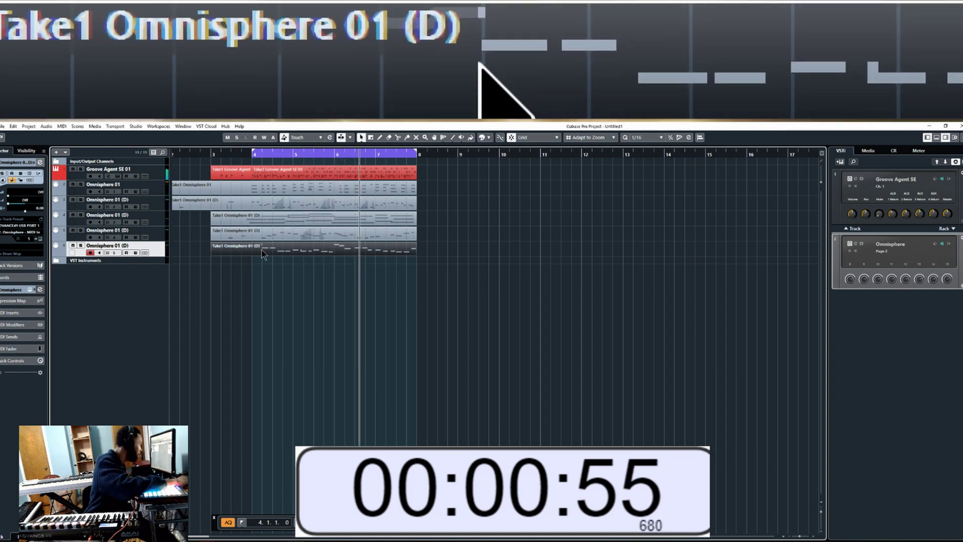
Open the recorded bass part in the Key Editor and change the first two notes of bar 6 to G2 and A2
{"action": "double_click", "coordinate": [261, 248]}
{"action": "key", "text": "space"}
{"action": "key", "text": "ctrl+a"}
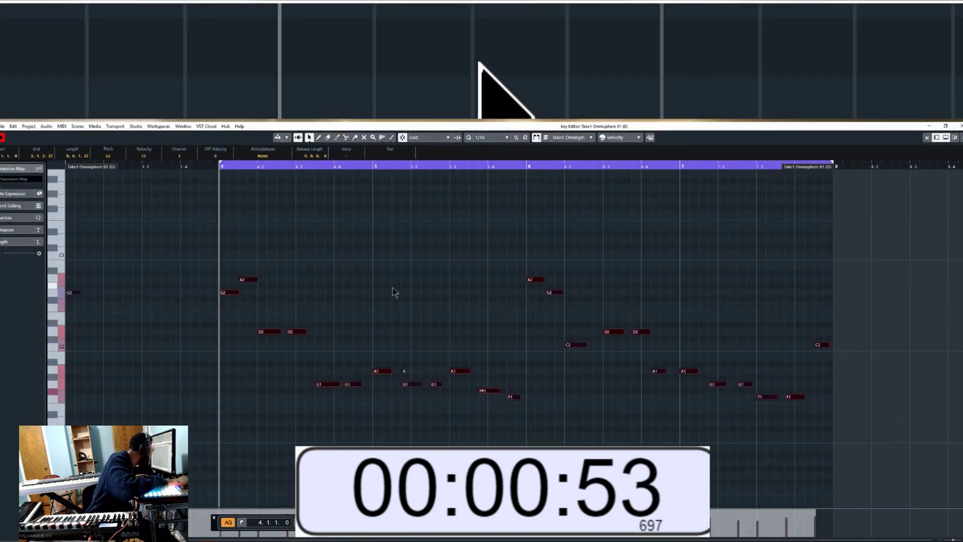
{"action": "left_click_drag", "start_coordinate": [441, 305], "coordinate": [347, 287]}
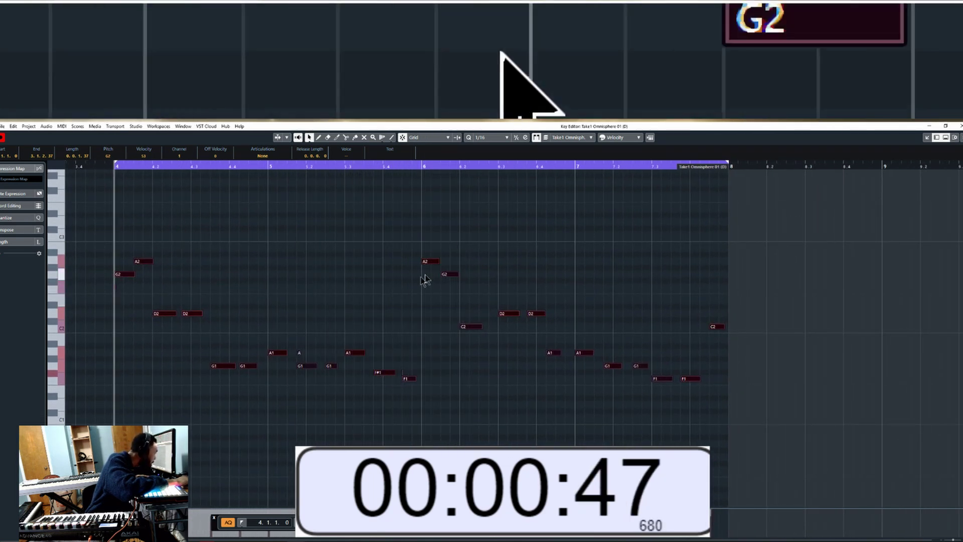
{"action": "left_click", "coordinate": [435, 272]}
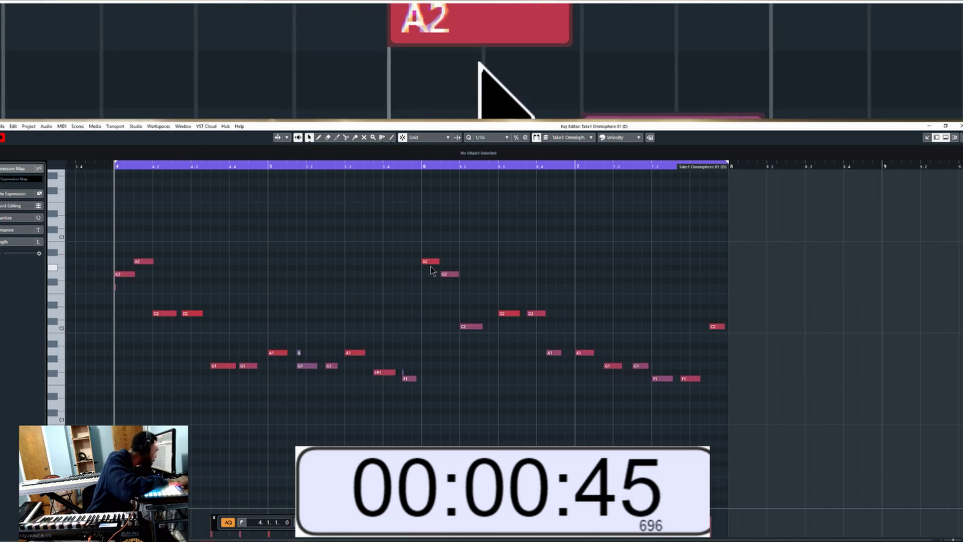
{"action": "left_click_drag", "start_coordinate": [431, 263], "coordinate": [440, 275]}
{"action": "left_click", "coordinate": [448, 276]}
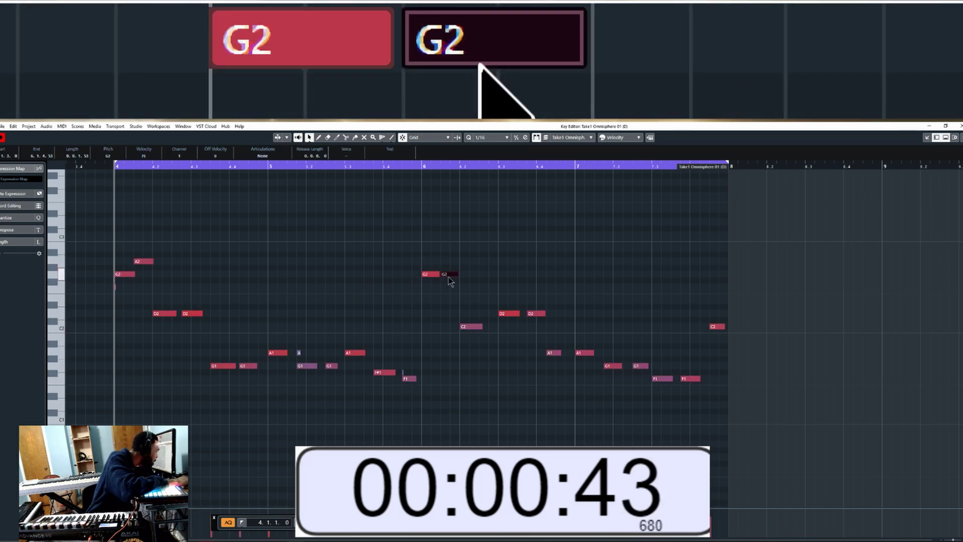
{"action": "left_click", "coordinate": [471, 327]}
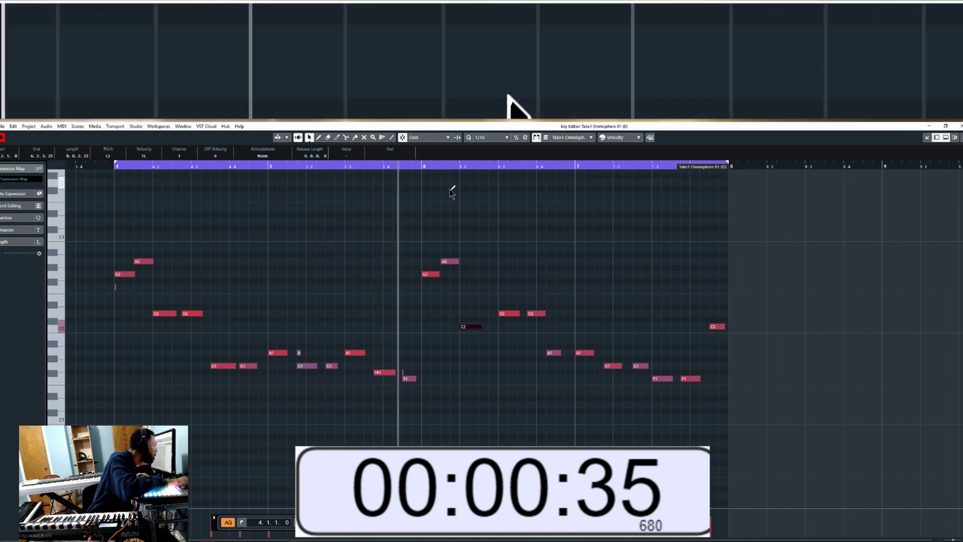
{"action": "key", "text": "alt+Tab"}
{"action": "key", "text": "alt+Tab"}
{"action": "key", "text": "alt+Tab"}
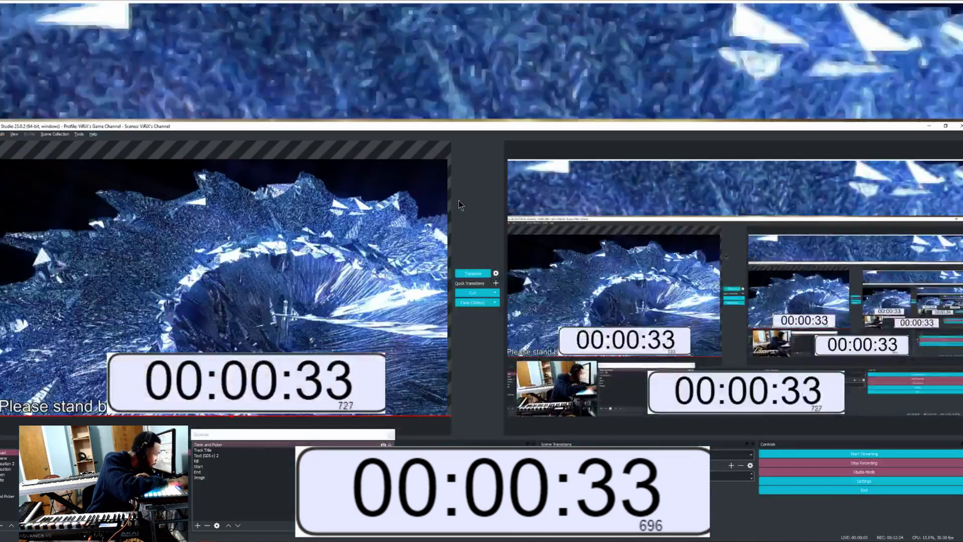
{"action": "key", "text": "alt+Tab"}
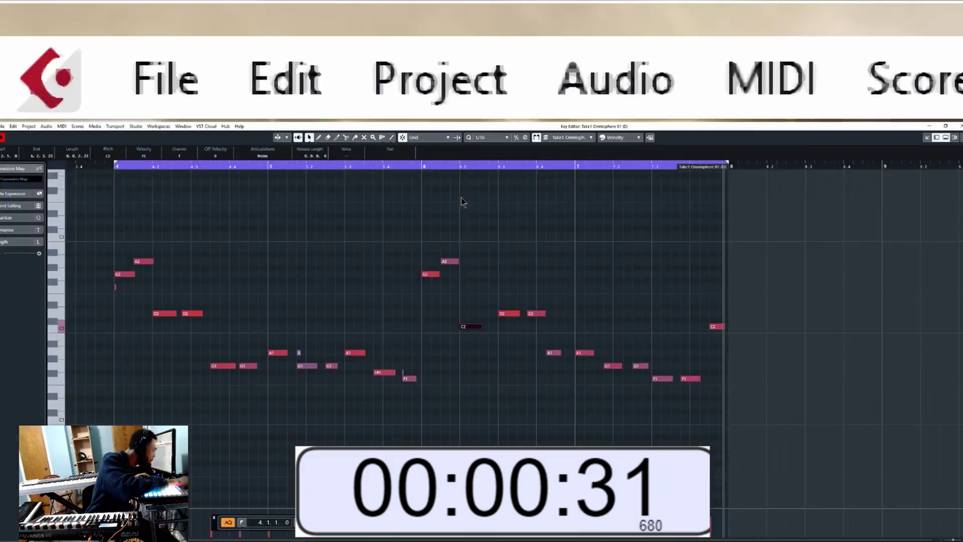
Move the A1 note just before bar 7 one sixteenth later to 6.4.3, return to the project, and play back the cycle
{"action": "left_click", "coordinate": [577, 166]}
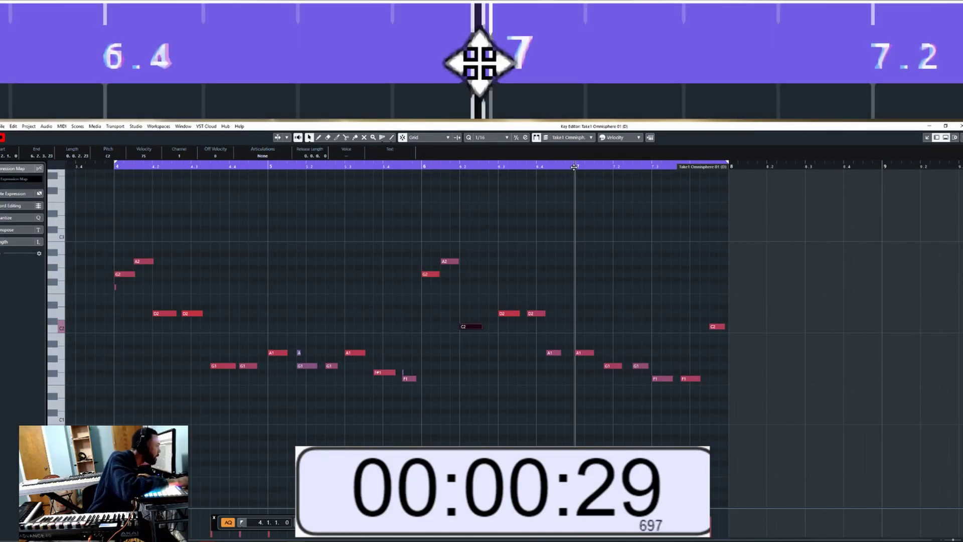
{"action": "key", "text": "space"}
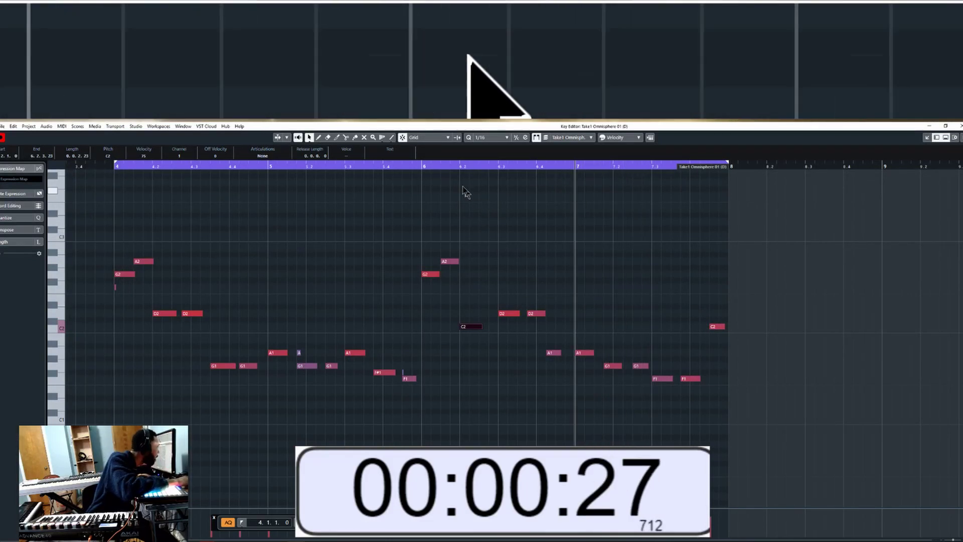
{"action": "left_click", "coordinate": [470, 166]}
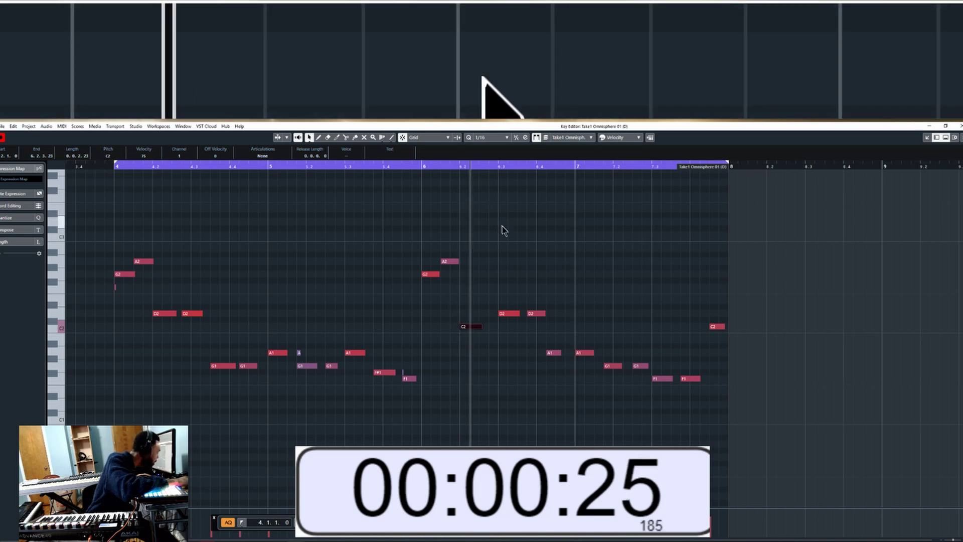
{"action": "left_click", "coordinate": [557, 353]}
{"action": "key", "text": "space"}
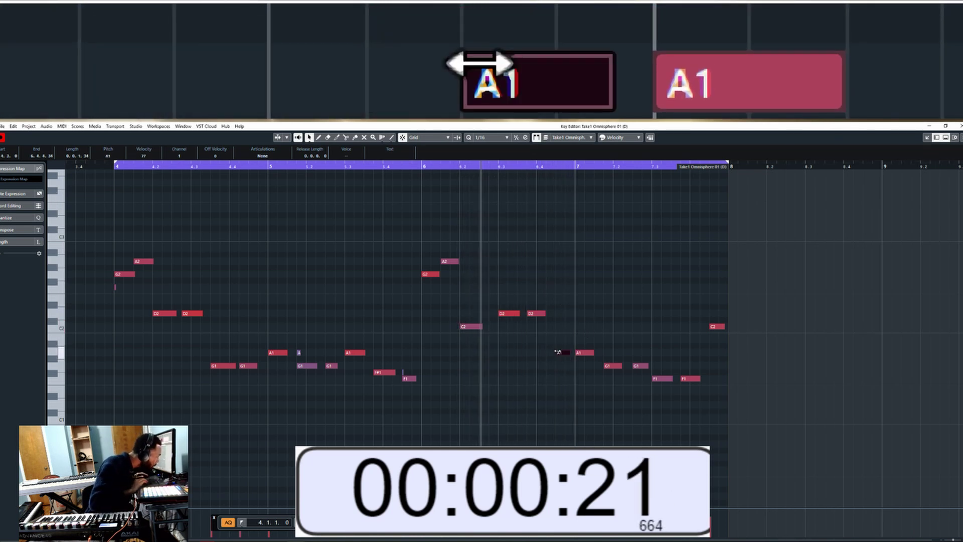
{"action": "key", "text": "Escape"}
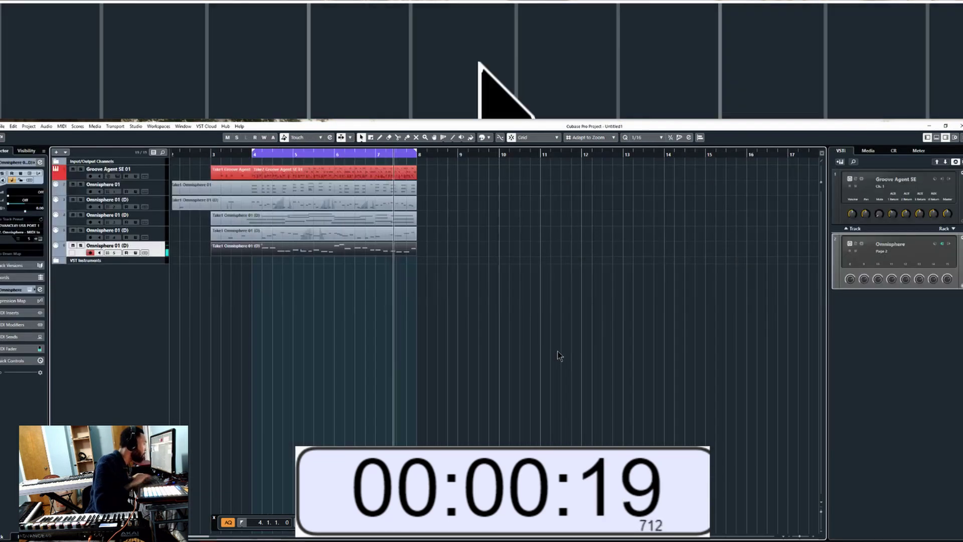
{"action": "key", "text": "space"}
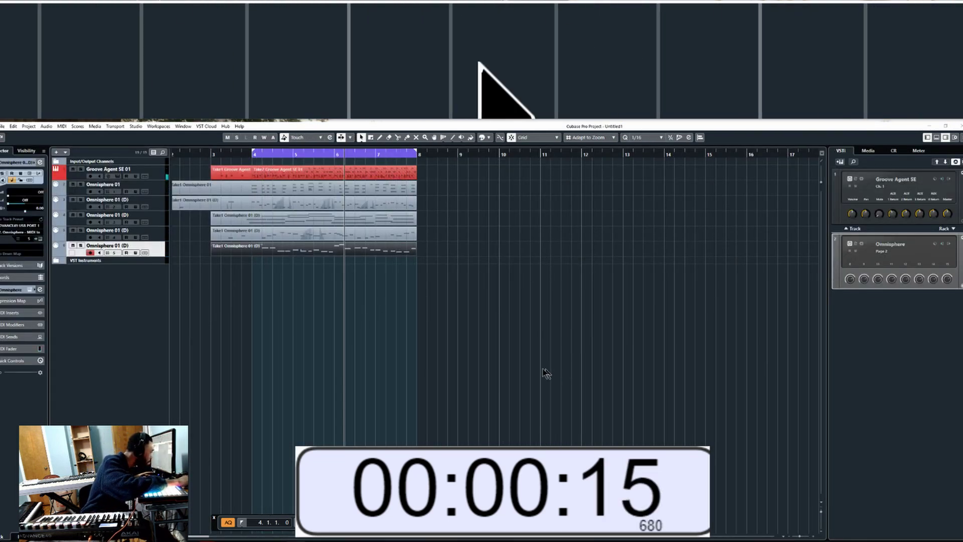
{"action": "left_click", "coordinate": [452, 341]}
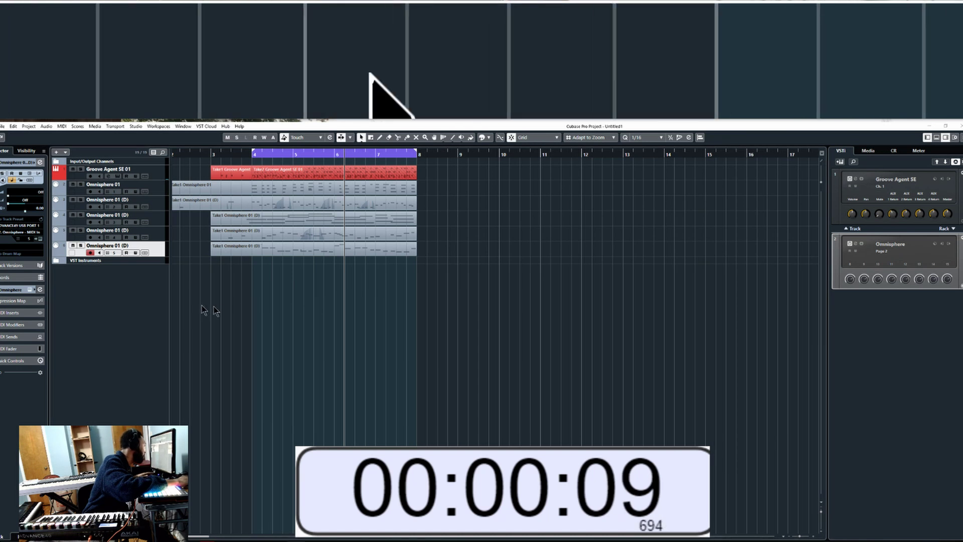
{"action": "left_click", "coordinate": [144, 237]}
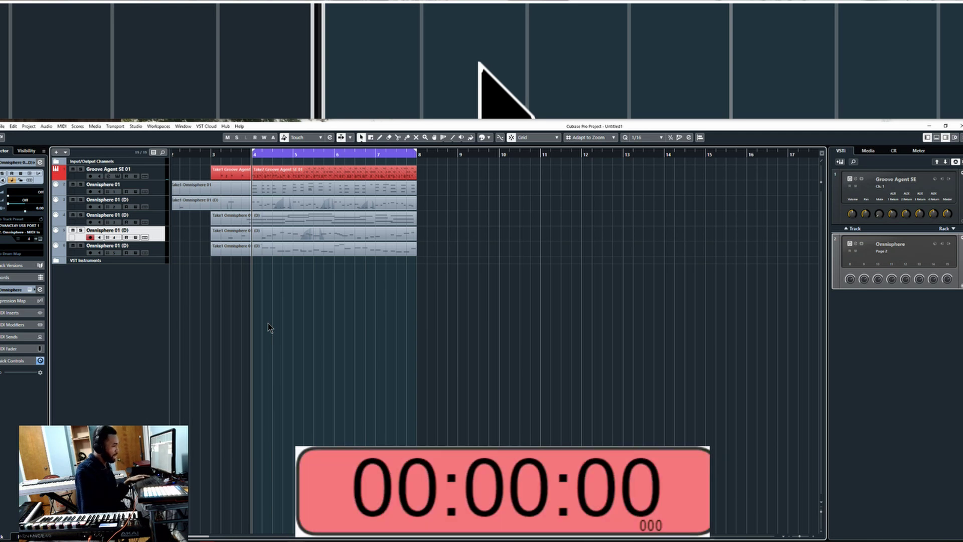
{"action": "key", "text": "F2"}
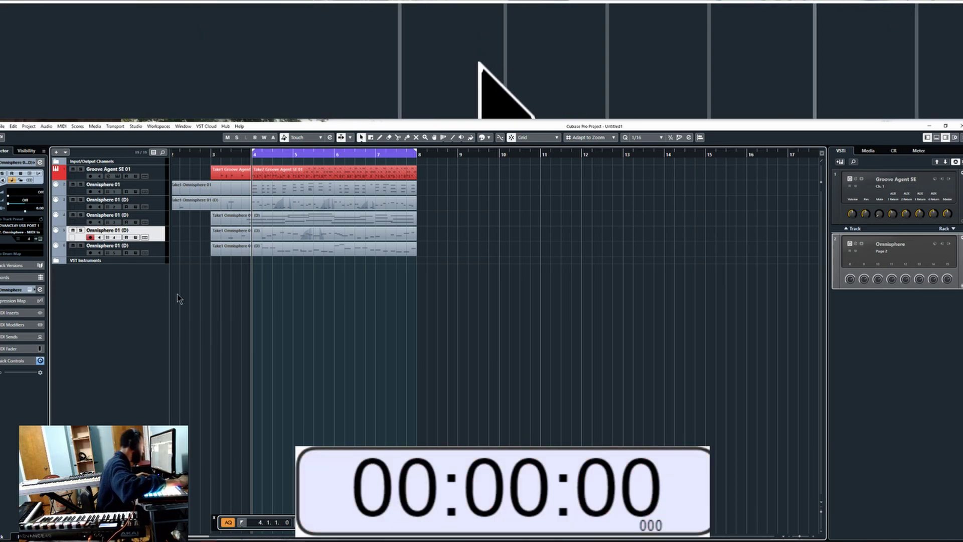
{"action": "left_click", "coordinate": [188, 204]}
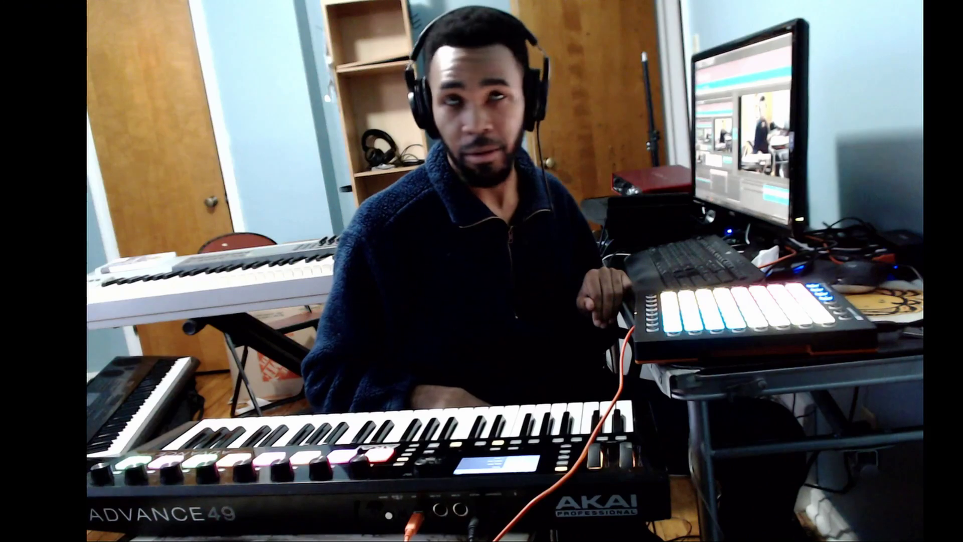